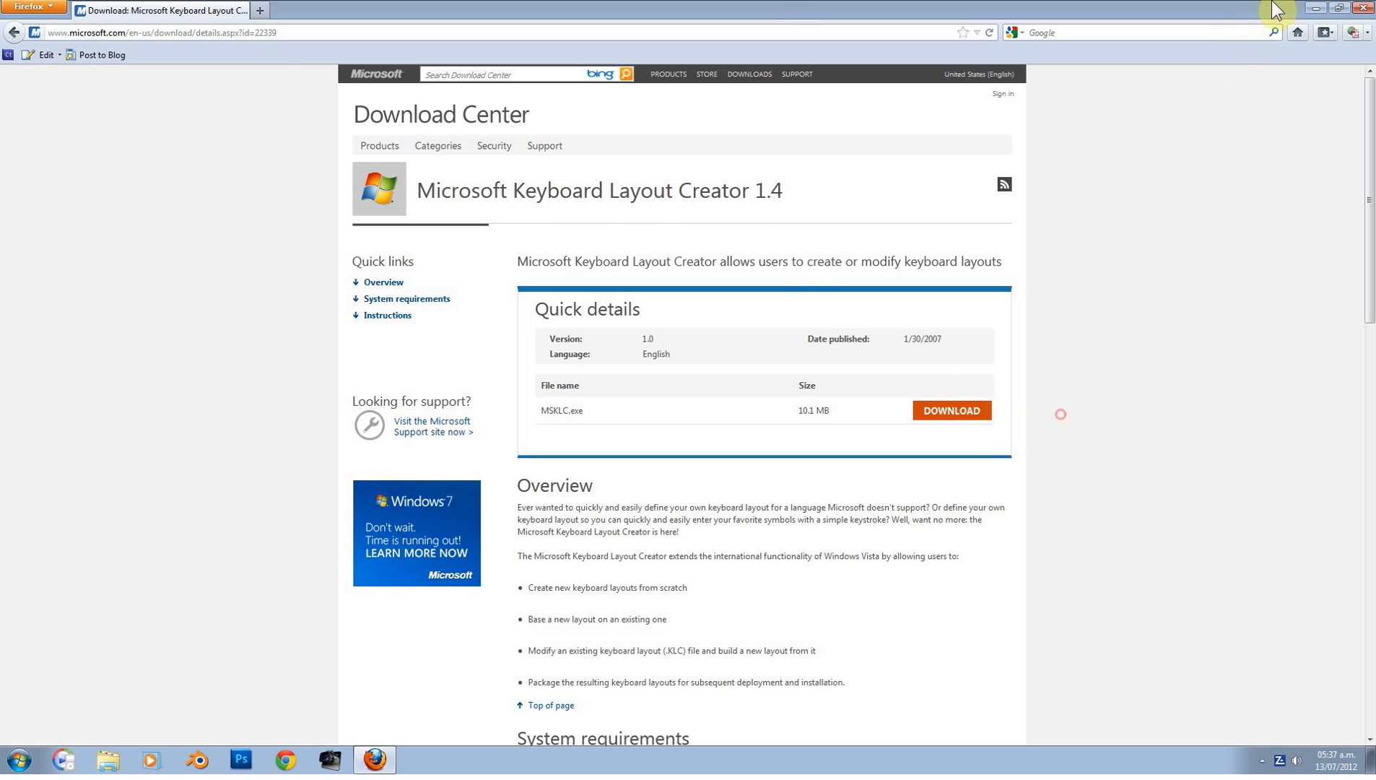
Step: Minimize Firefox on the MSKLC download page to reveal the desktop and its MSKLC icon
click(1322, 8)
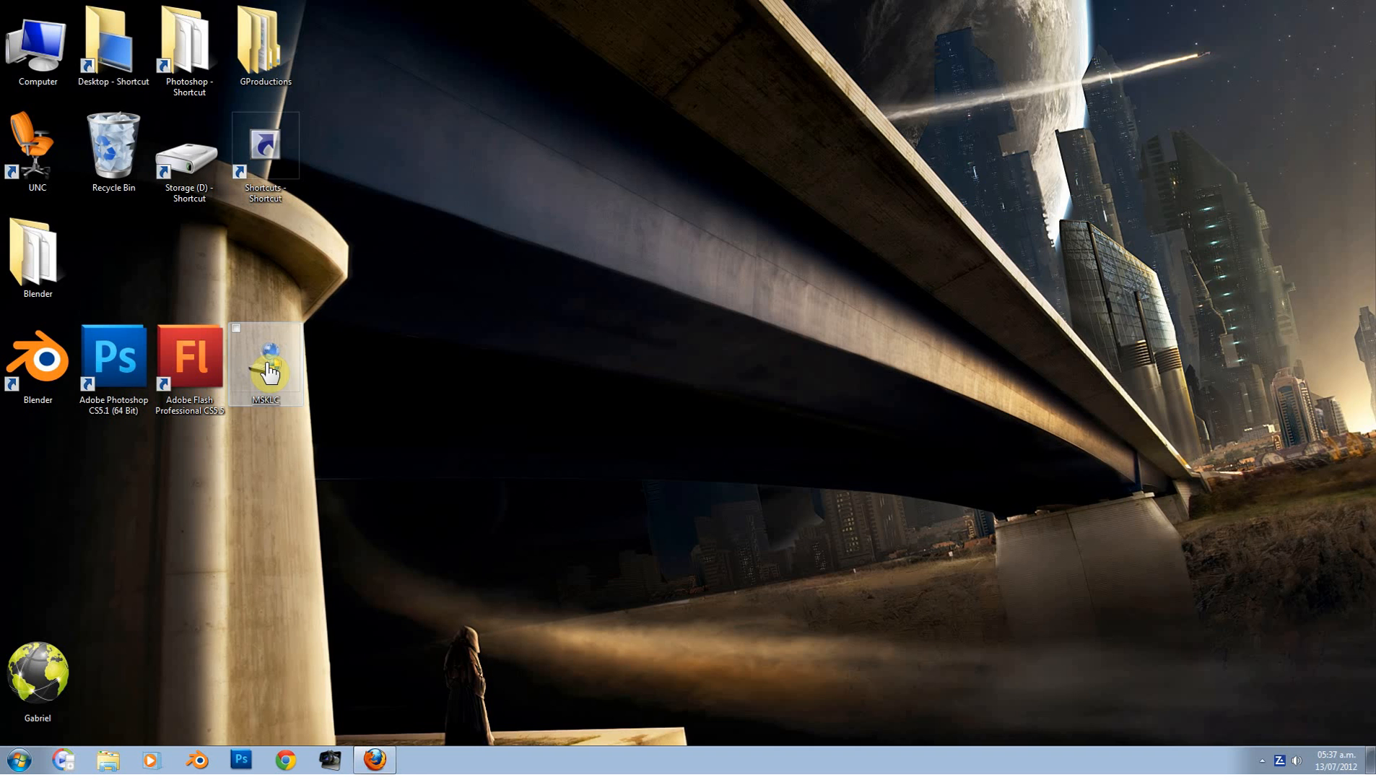
Step: Install MSKLC from the desktop installer through UAC and Setup, then dismiss the compatibility warning
click(268, 373)
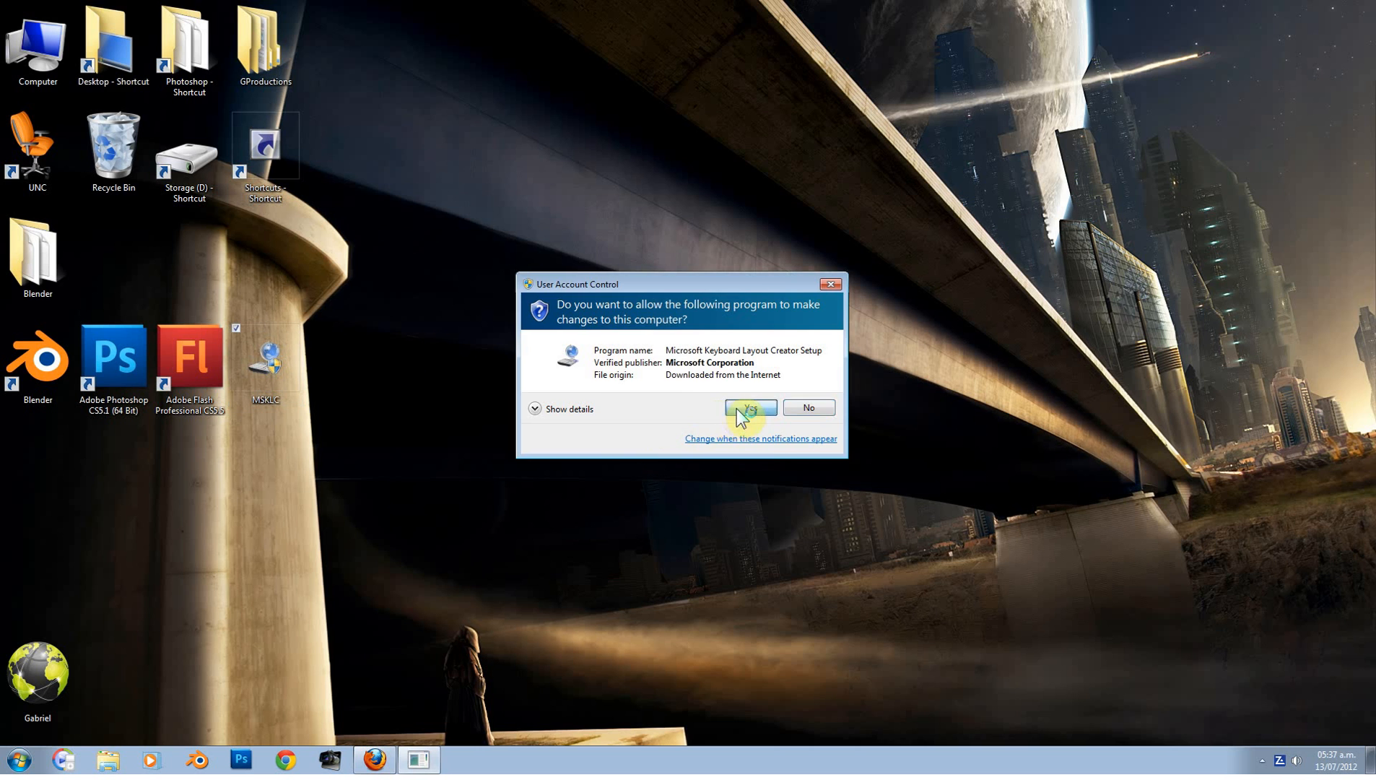
click(740, 408)
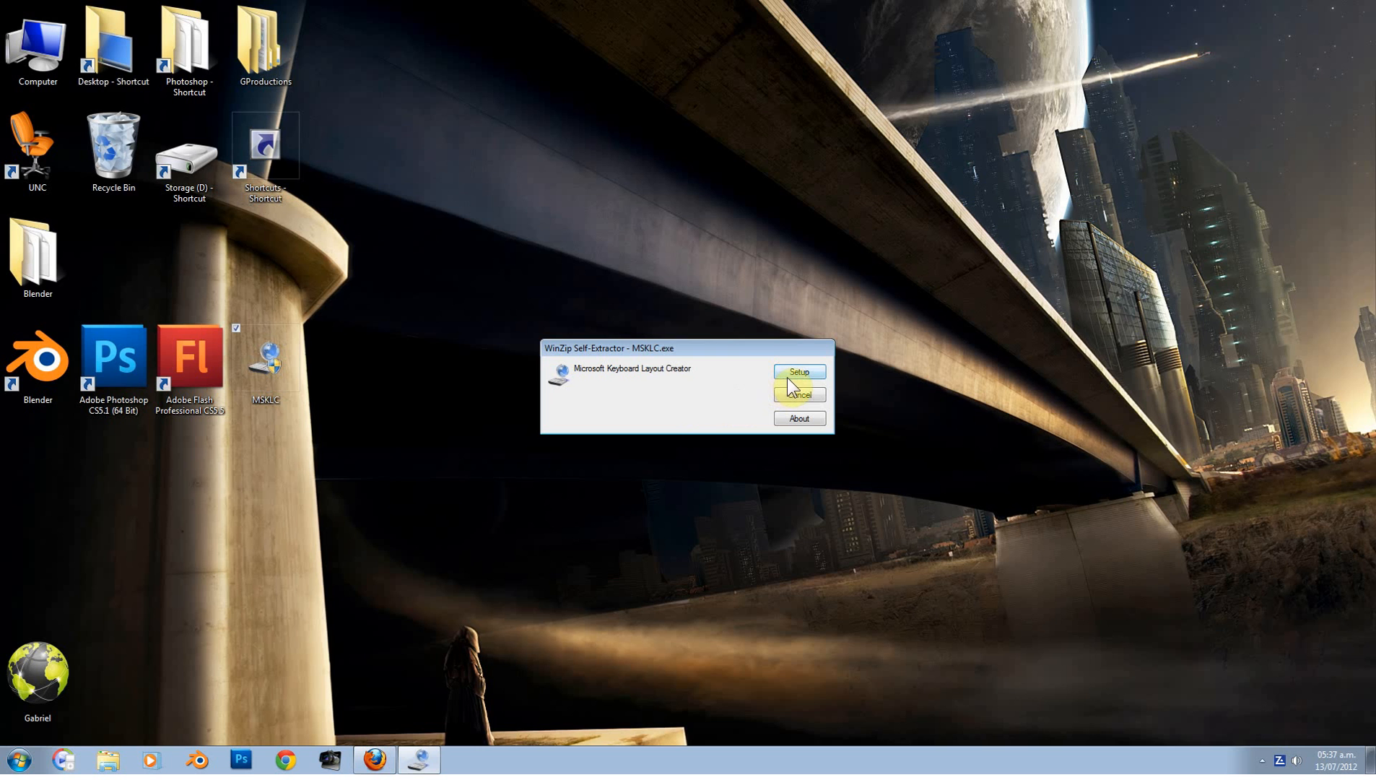
click(796, 371)
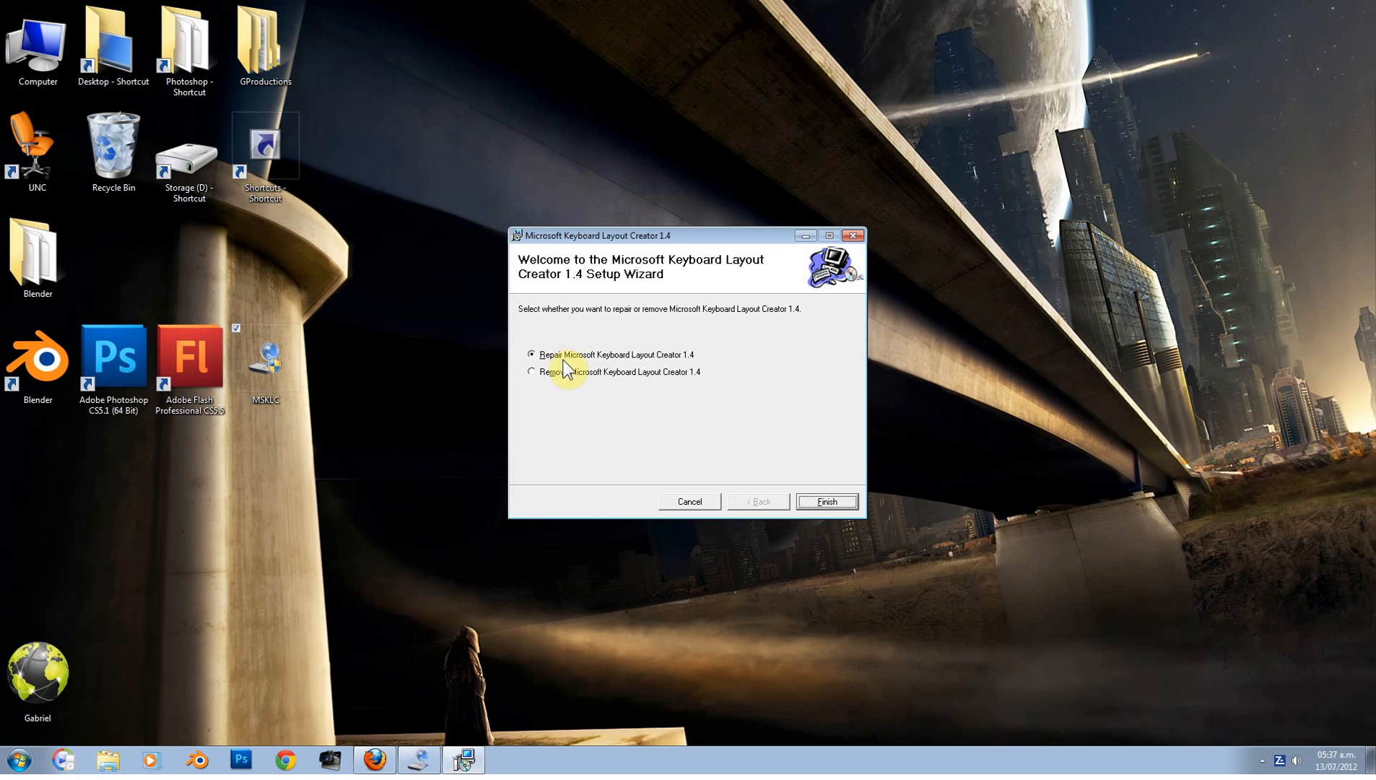
click(837, 505)
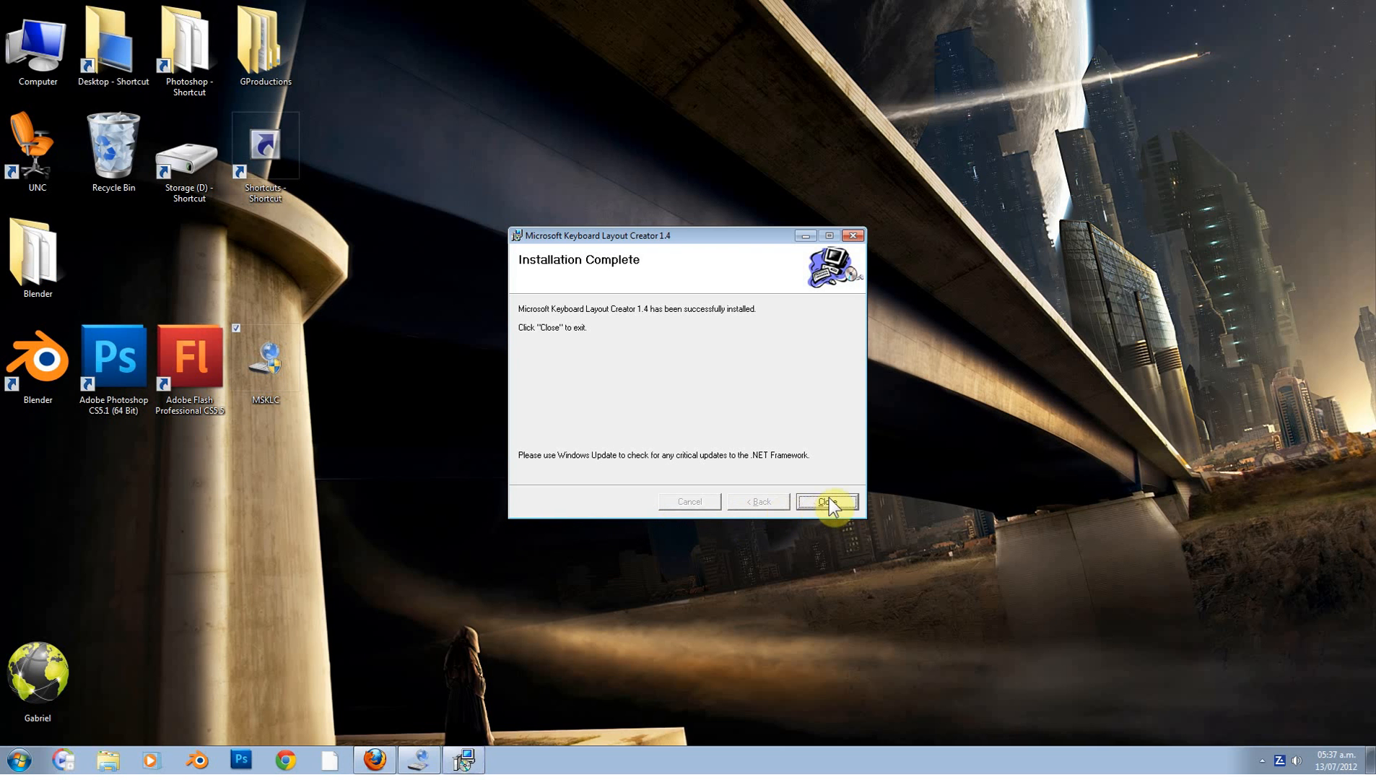
click(827, 500)
click(21, 767)
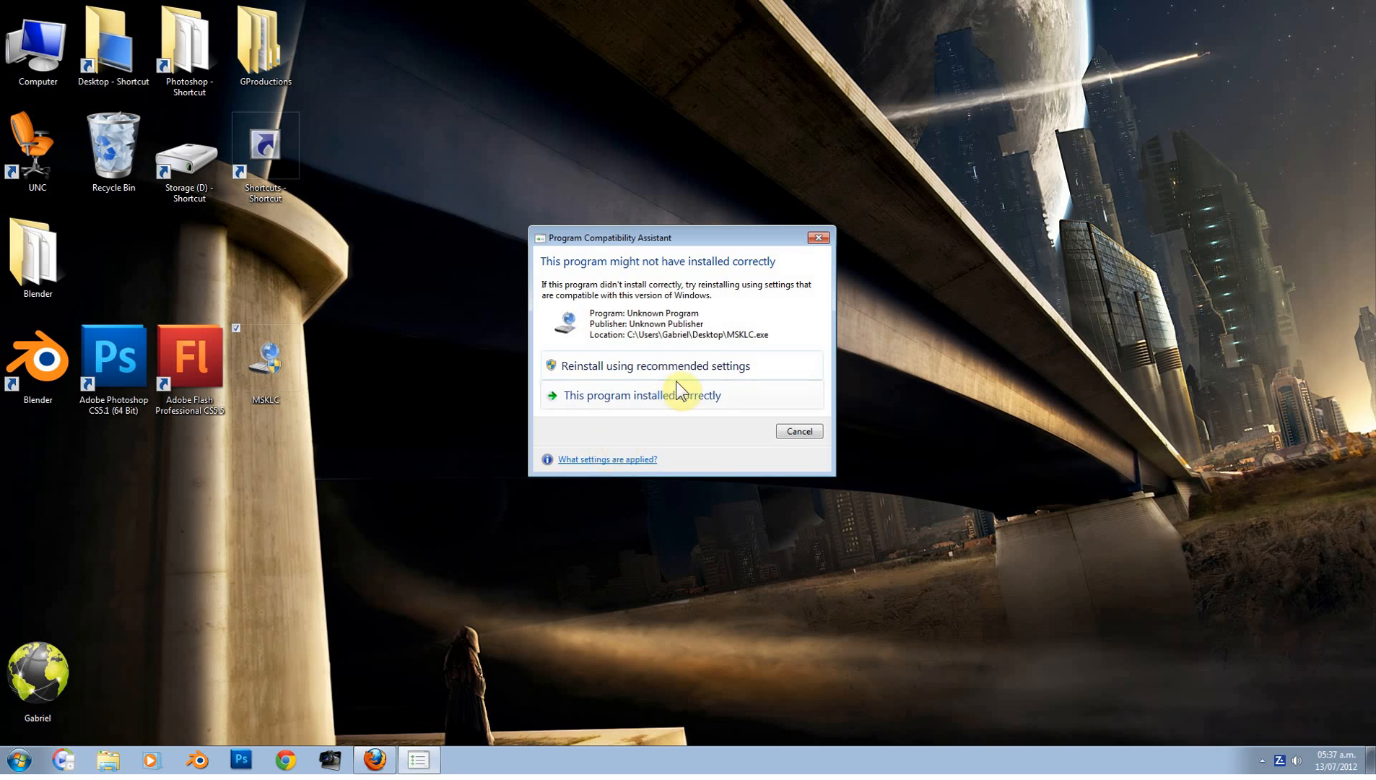
click(799, 432)
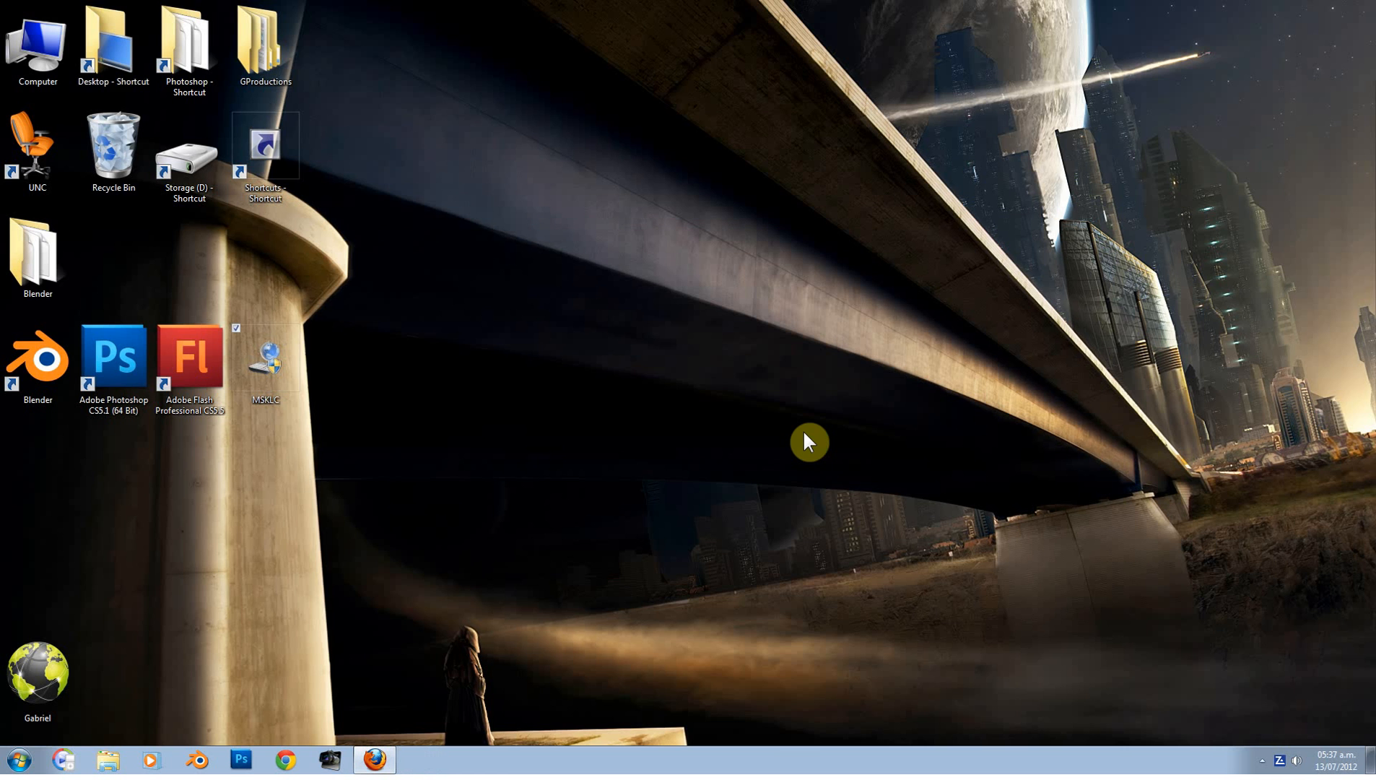
Step: Launch Microsoft Keyboard Layout Creator 1.4 from the Start menu and move its window lower on screen
click(19, 760)
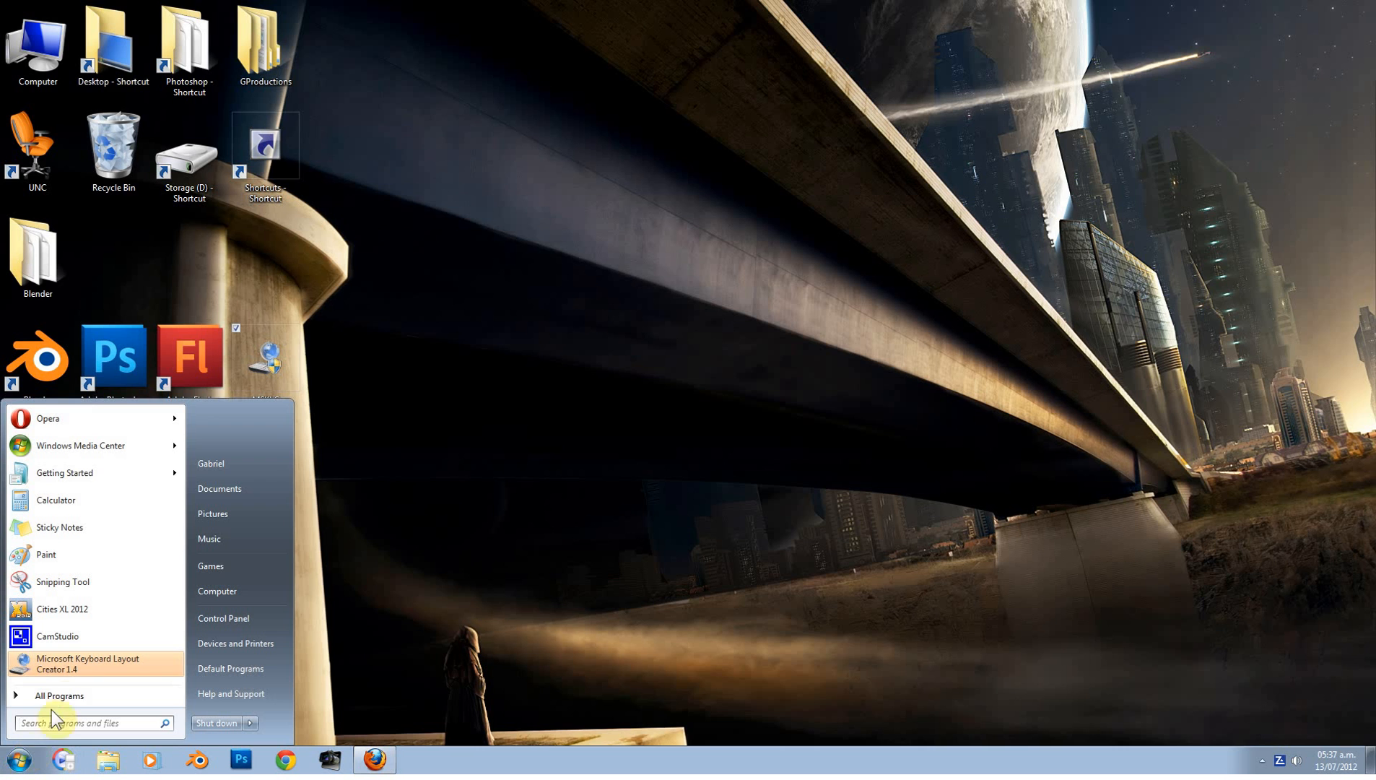
click(70, 670)
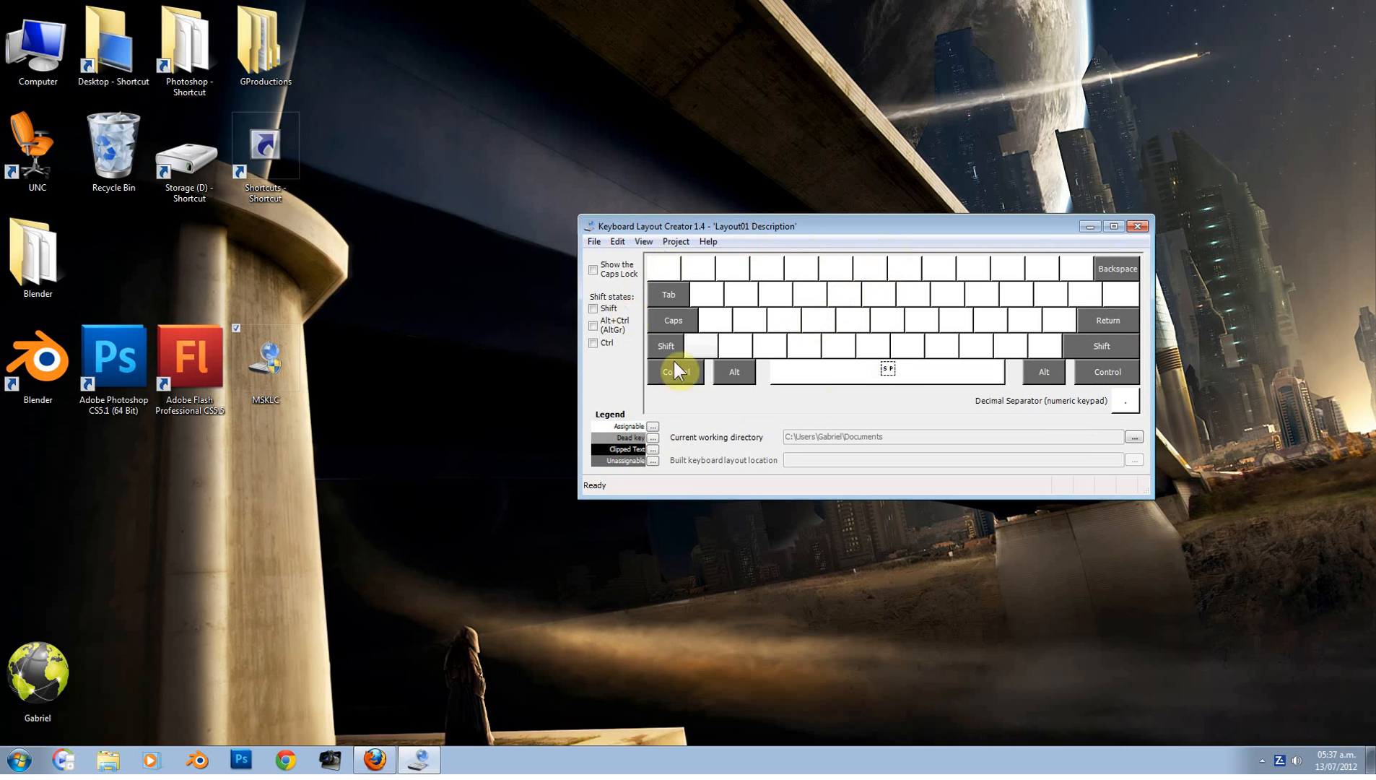
drag(1005, 226, 826, 330)
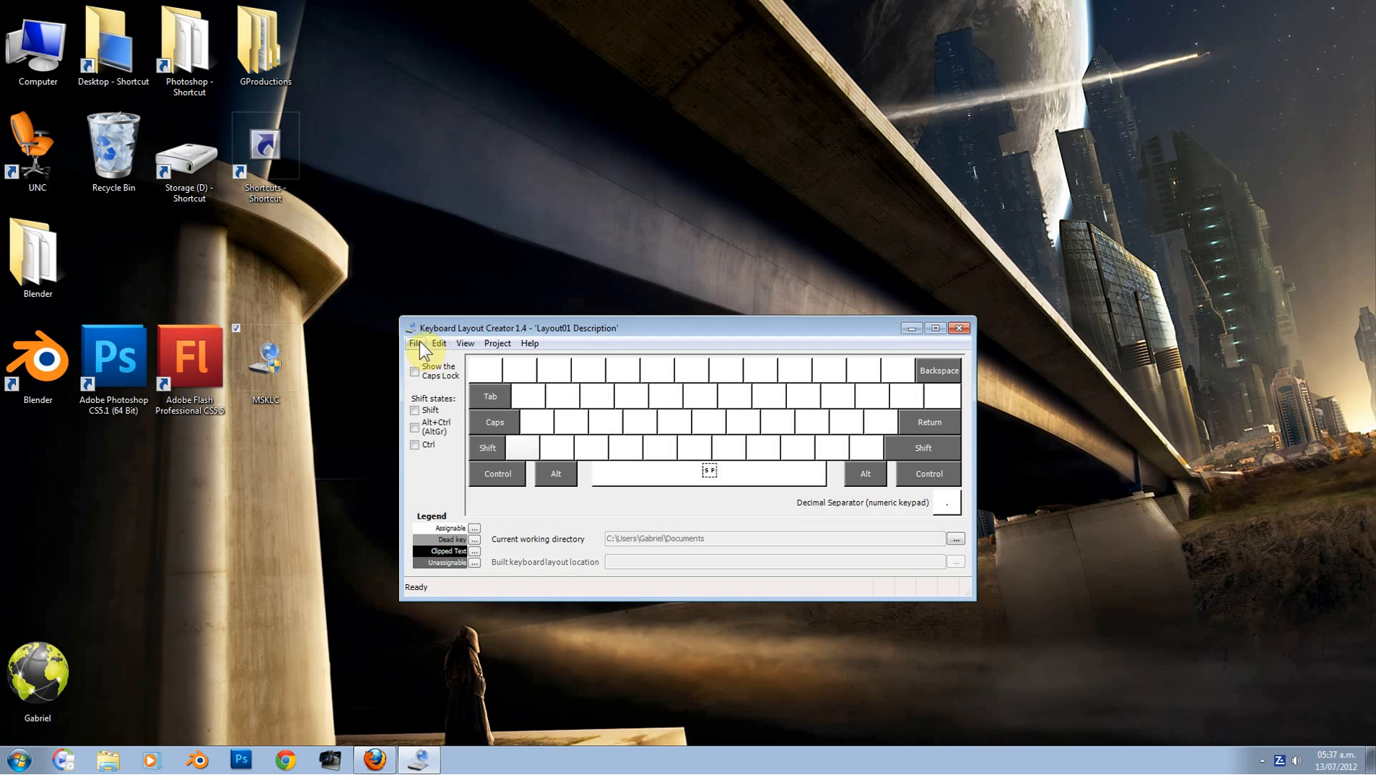
click(547, 416)
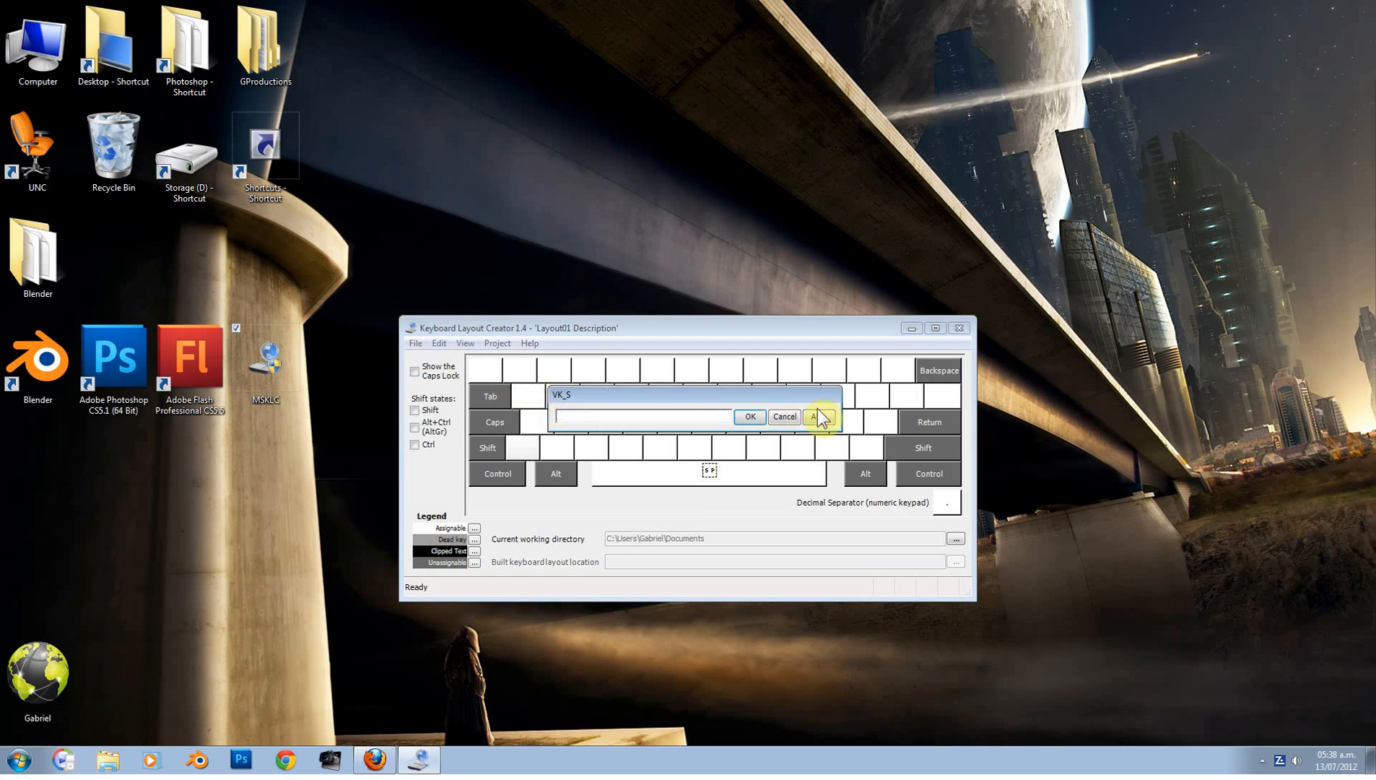
click(795, 415)
click(417, 344)
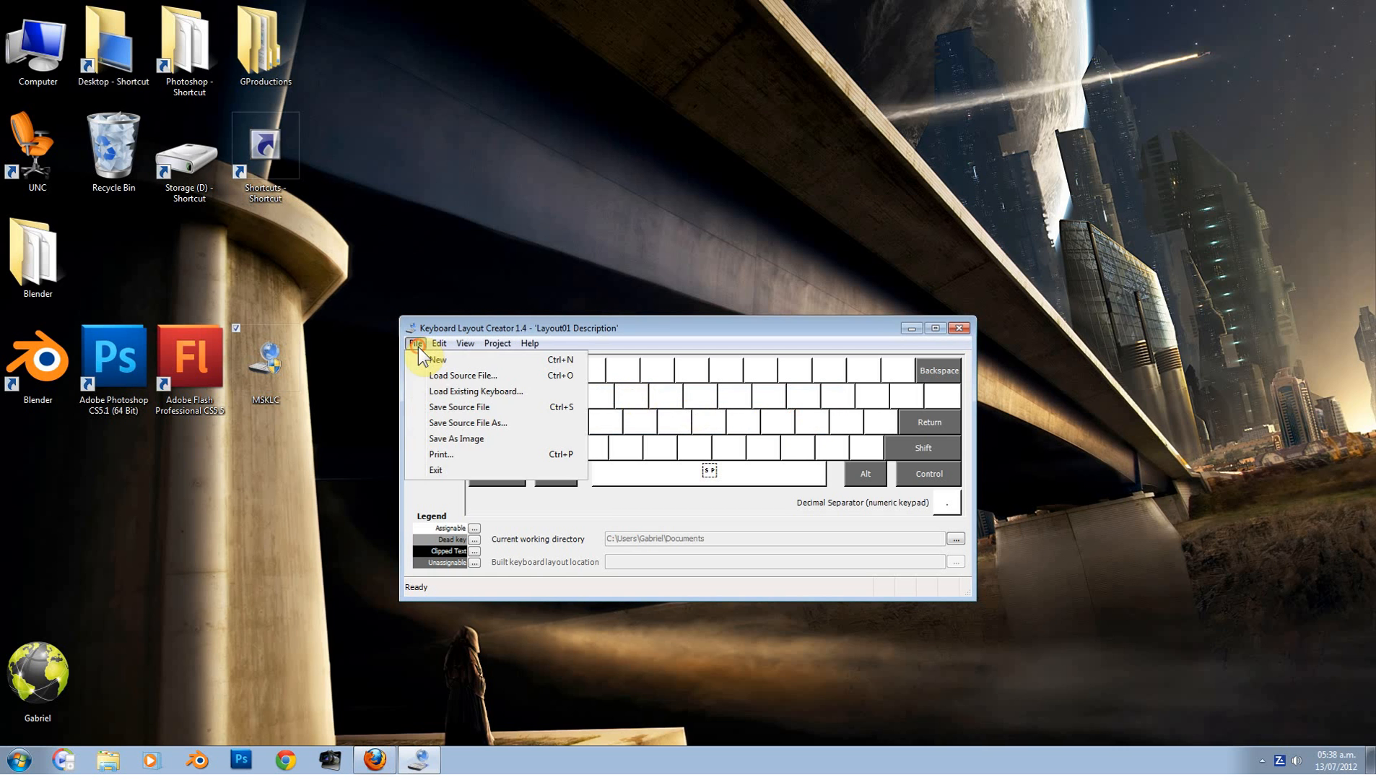
Step: Load the existing United States-International keyboard as the base layout
click(450, 392)
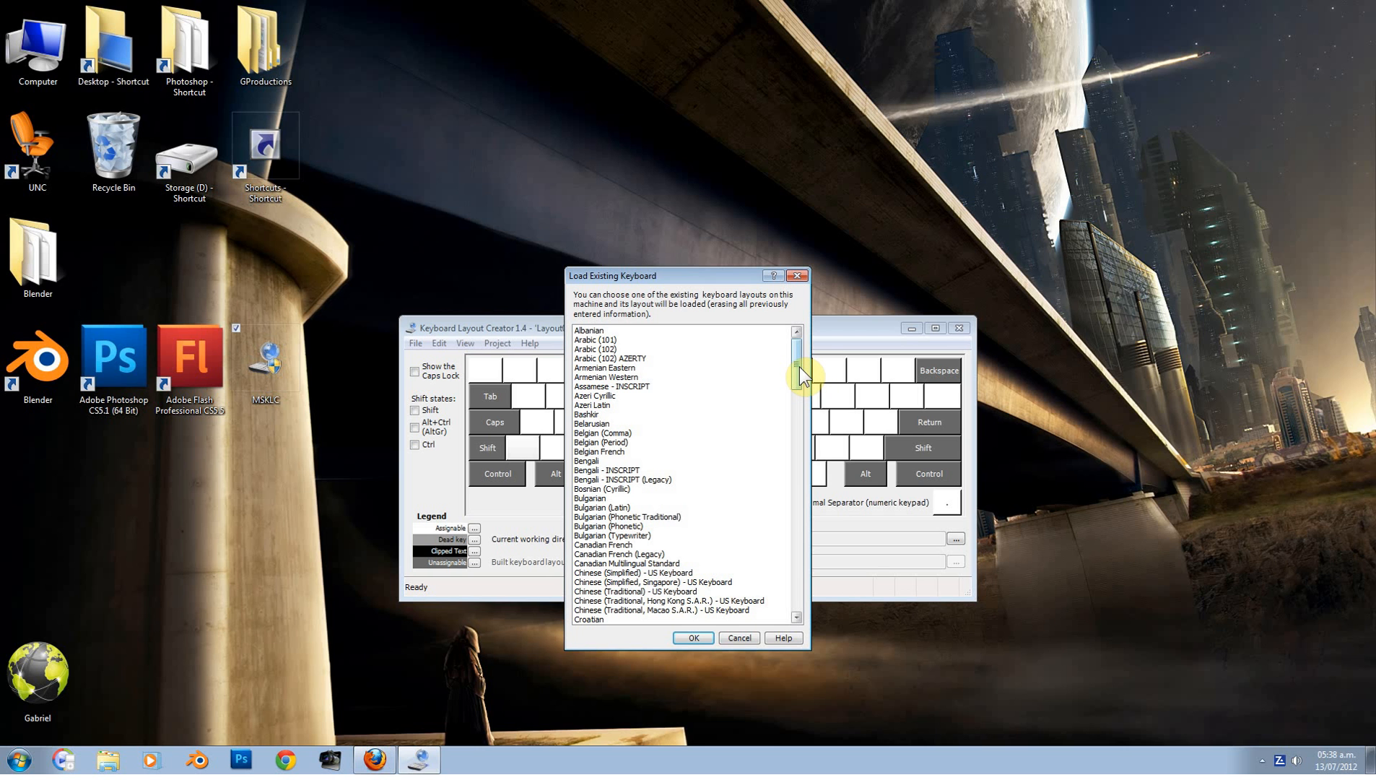
drag(798, 366, 780, 578)
click(639, 573)
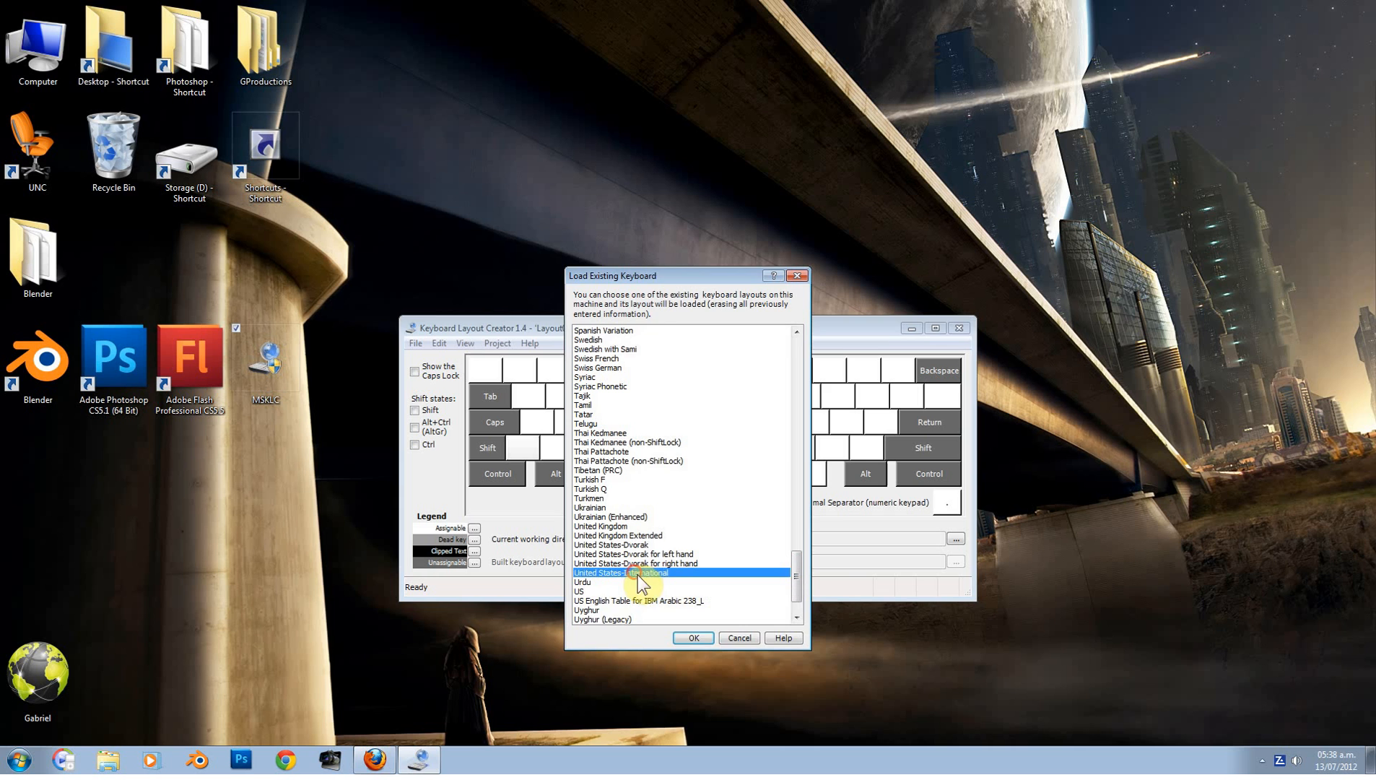
click(693, 638)
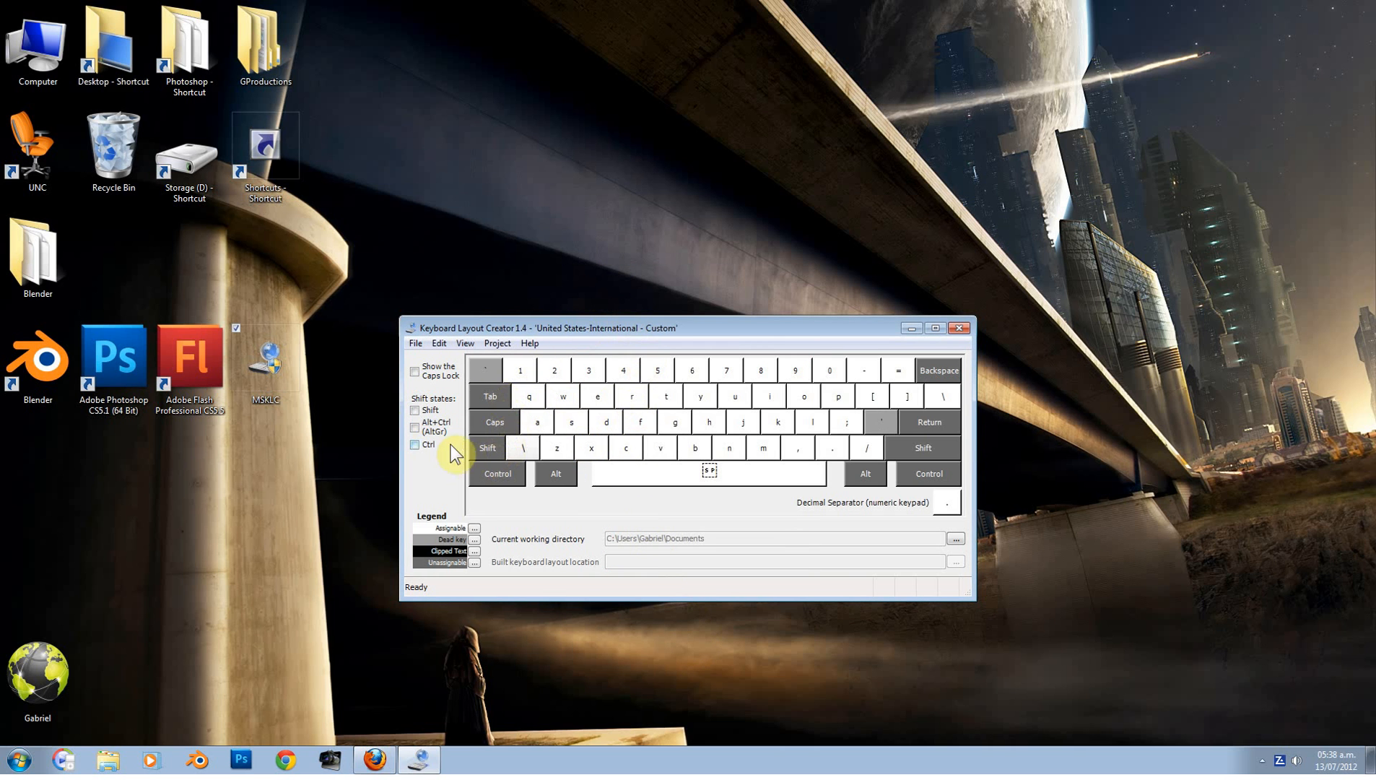
Step: Toggle the Shift state on and off twice, then switch the keyboard view to the Ctrl state
click(415, 410)
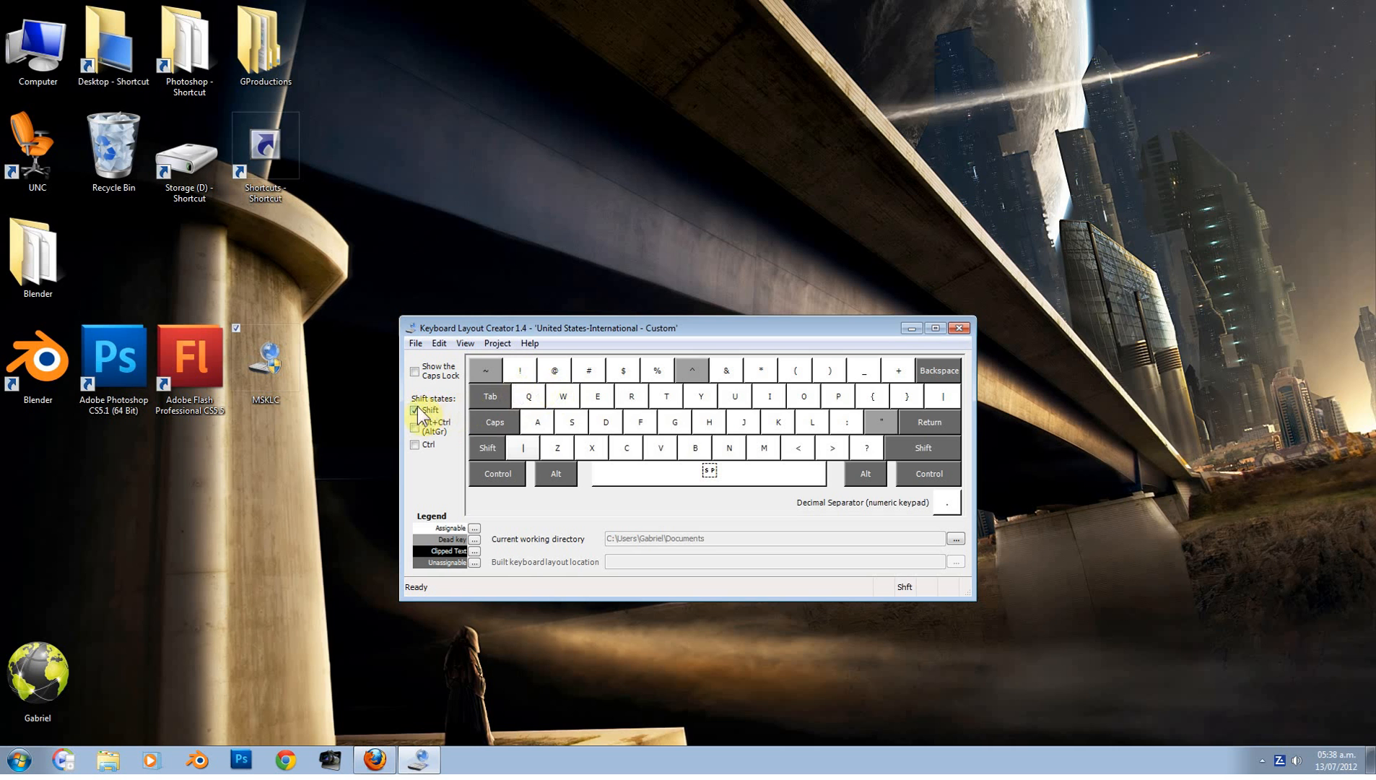
click(416, 409)
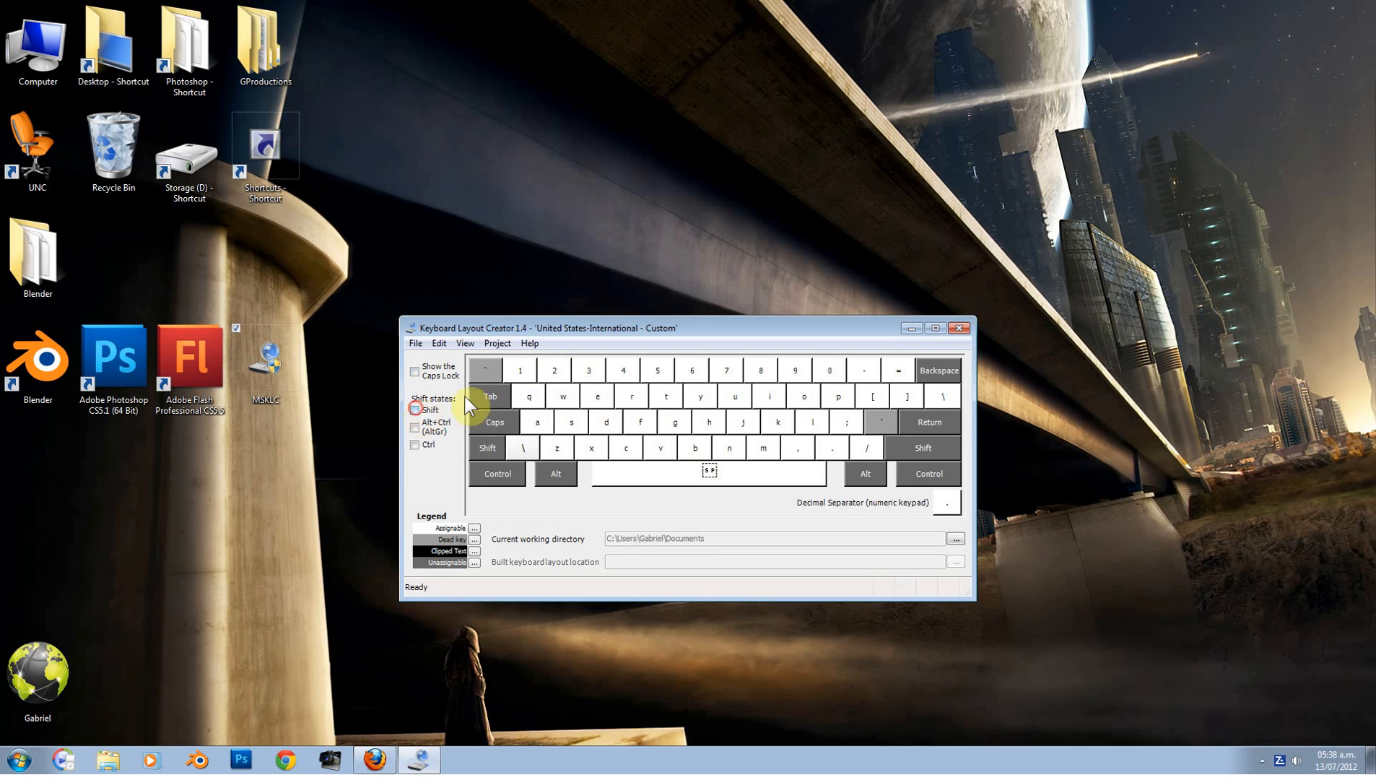
click(415, 409)
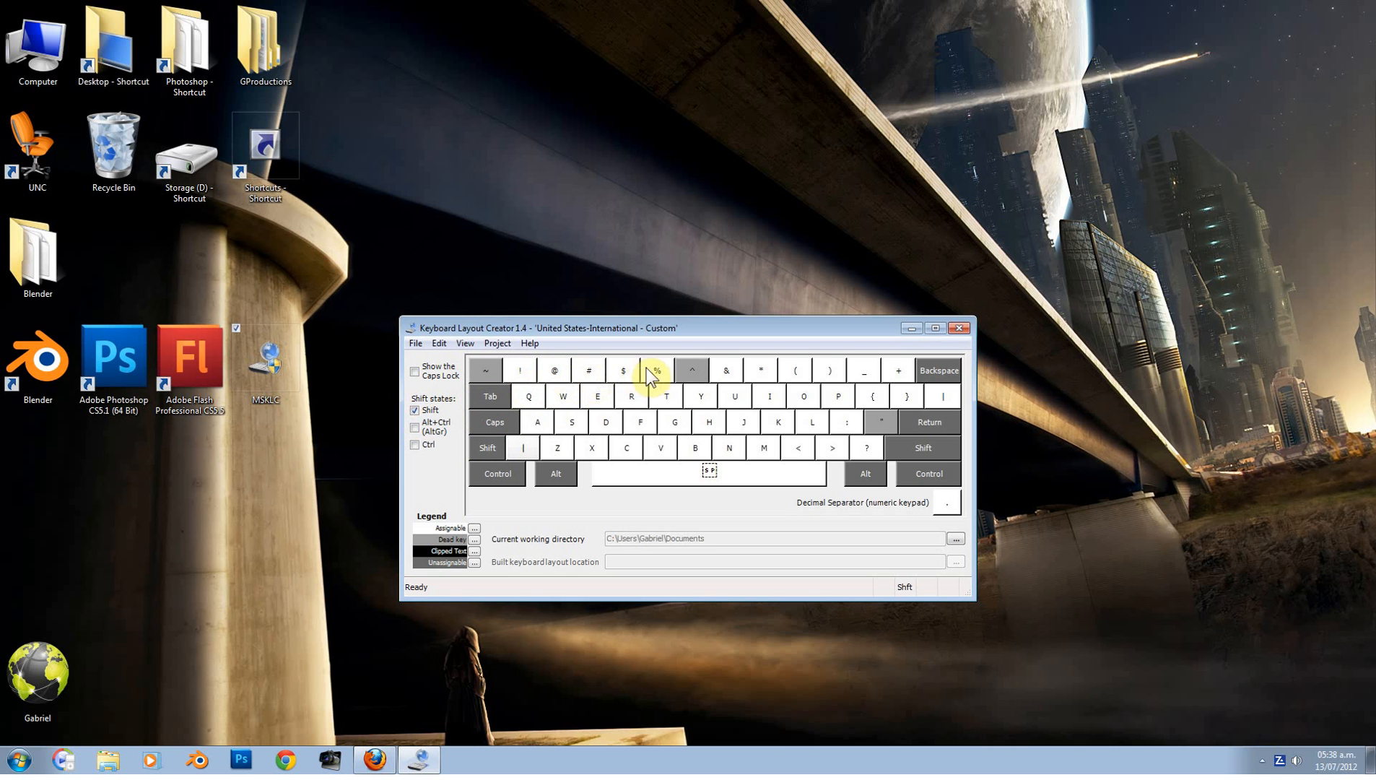
click(415, 411)
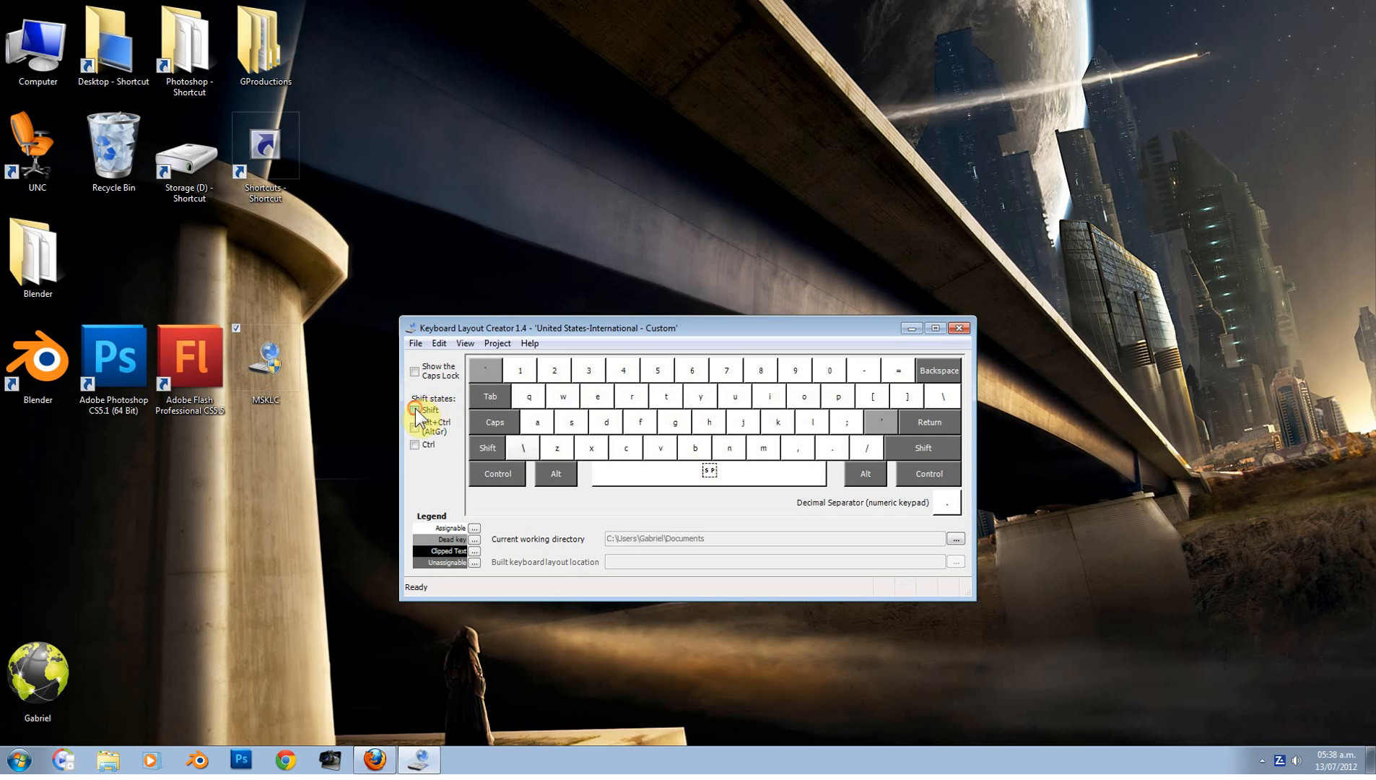
click(415, 444)
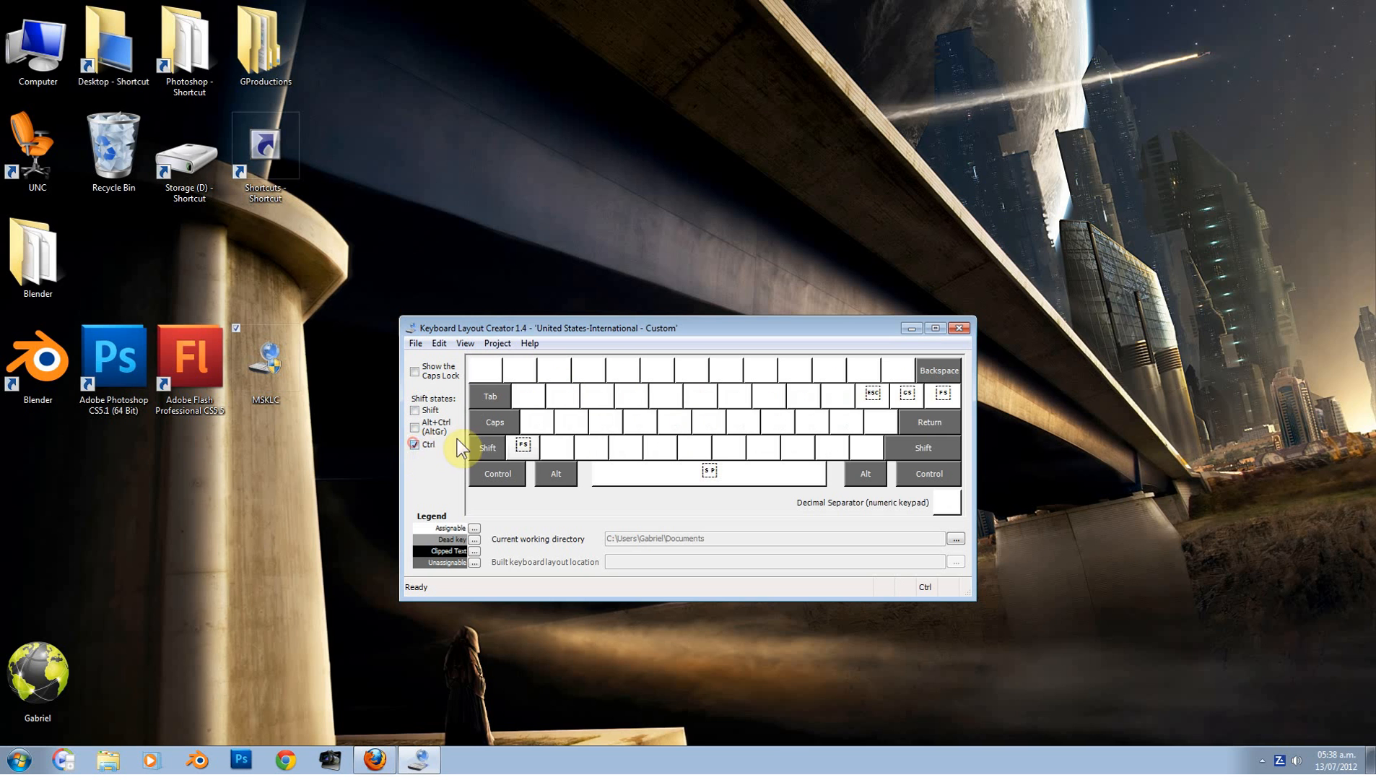
click(524, 370)
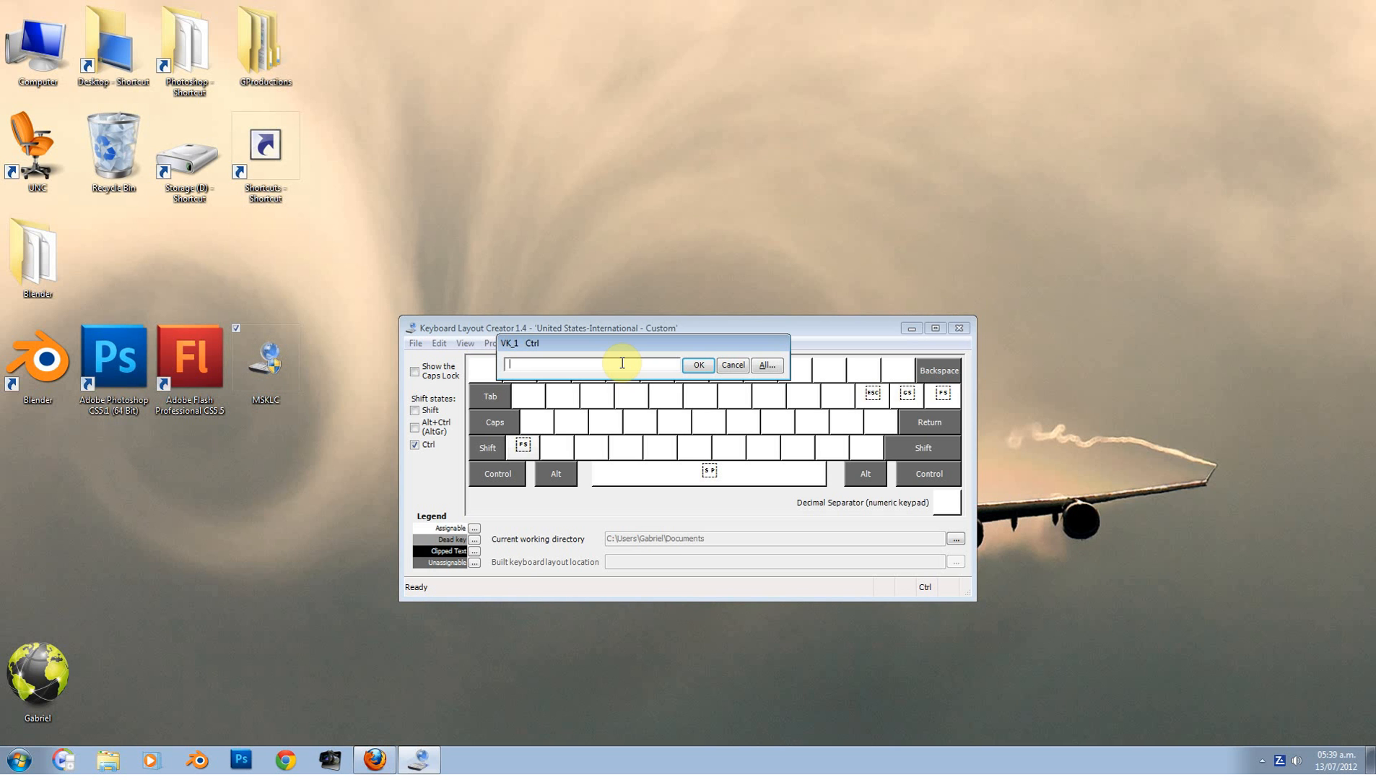
text(@gmail.com)
click(696, 365)
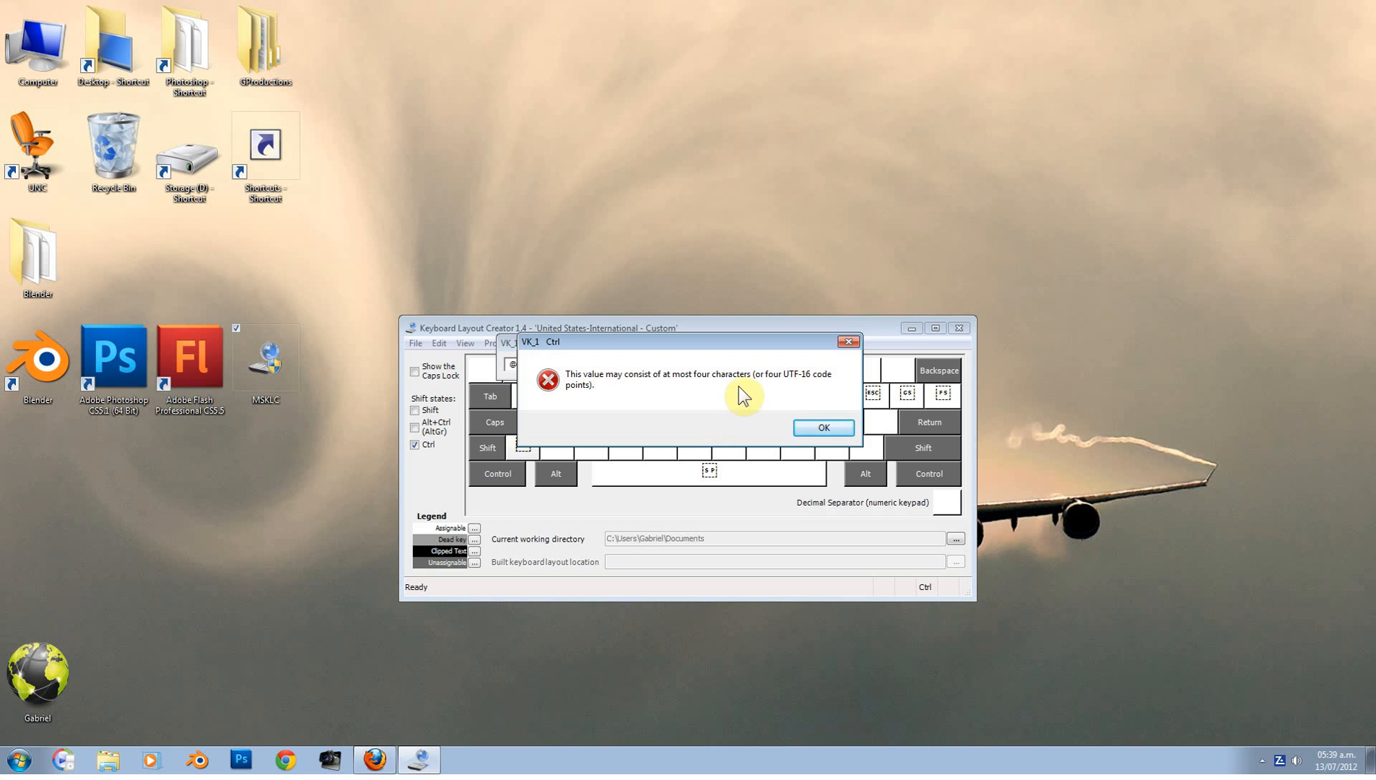
Step: Dismiss the error and set Ctrl keys 1–4 to @, g, mail and .com
click(803, 431)
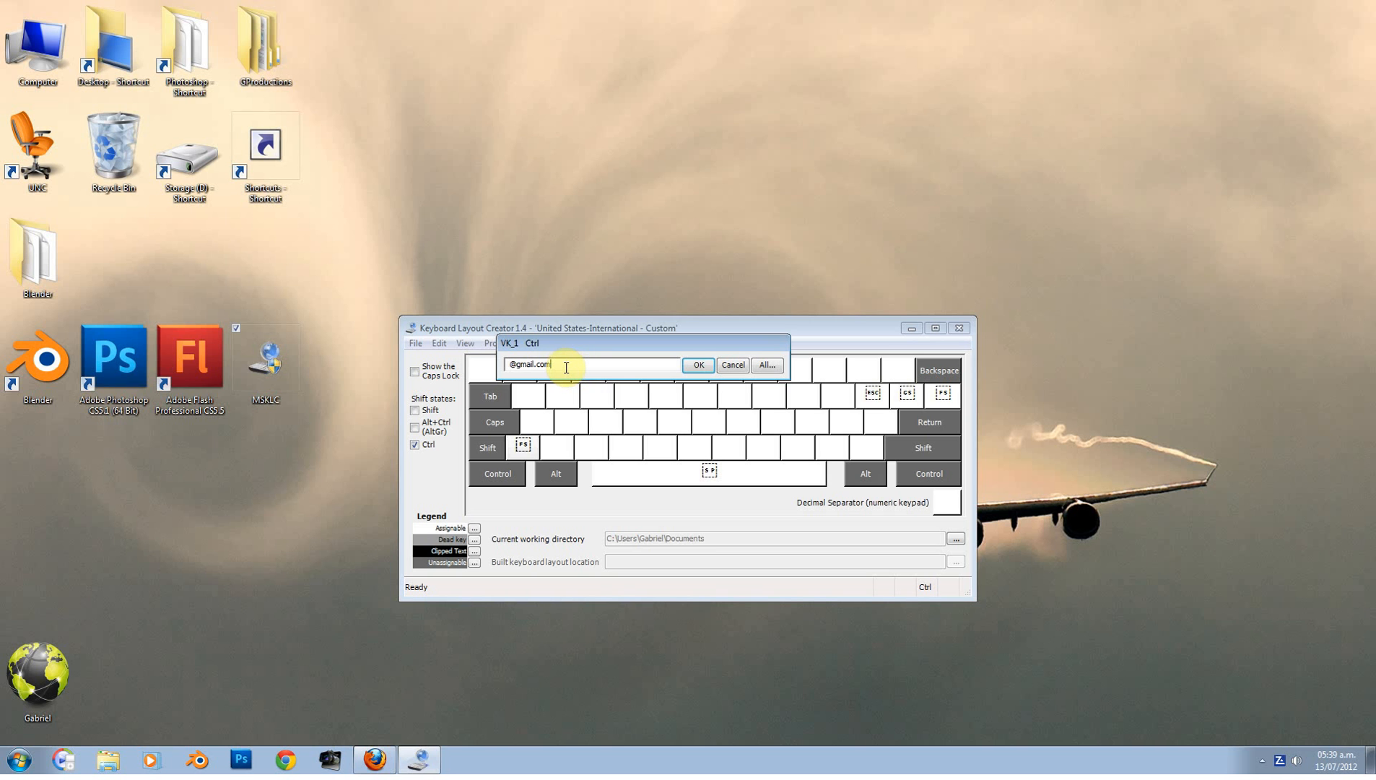
key(BackSpace)
key(BackSpace)
key(BackSpace)
key(BackSpace)
key(BackSpace)
key(BackSpace)
key(BackSpace)
key(BackSpace)
key(BackSpace)
click(697, 365)
click(557, 372)
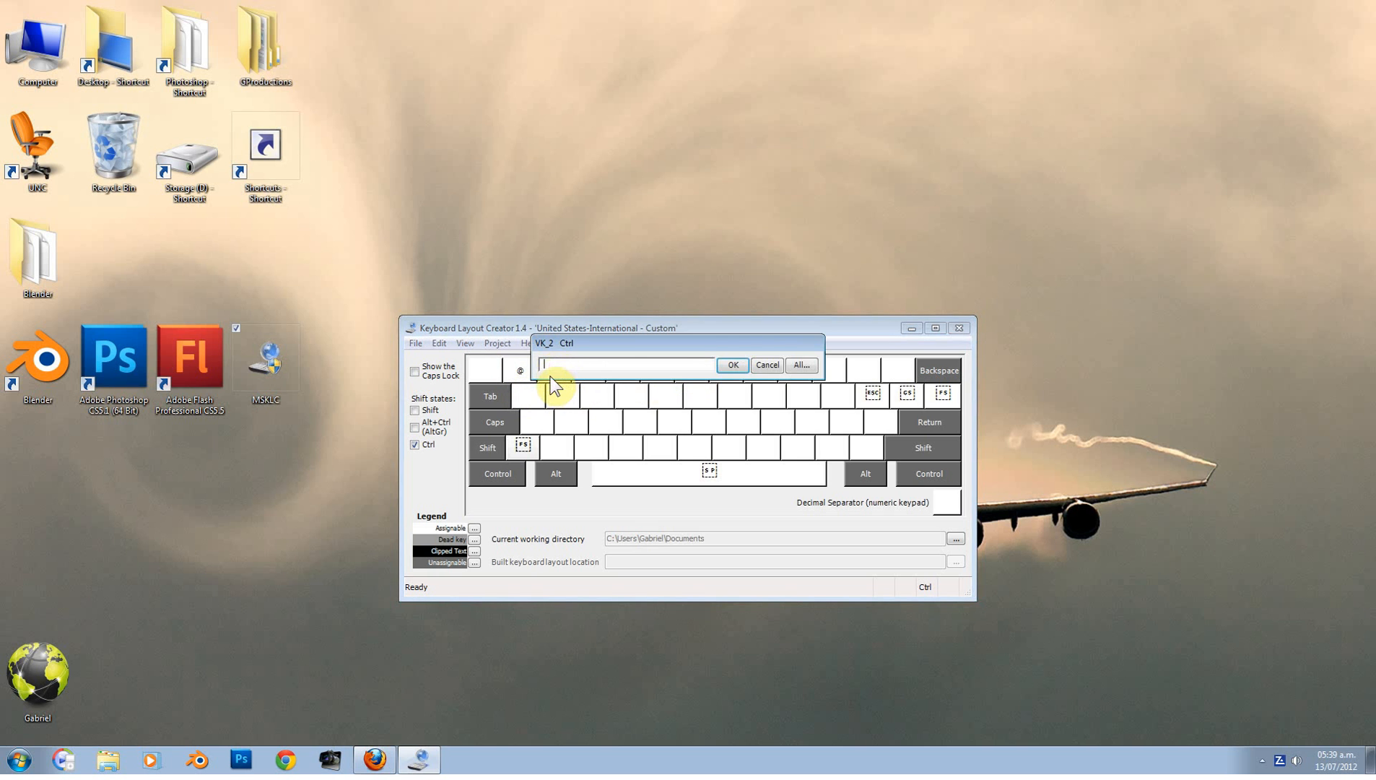
text(g)
click(733, 366)
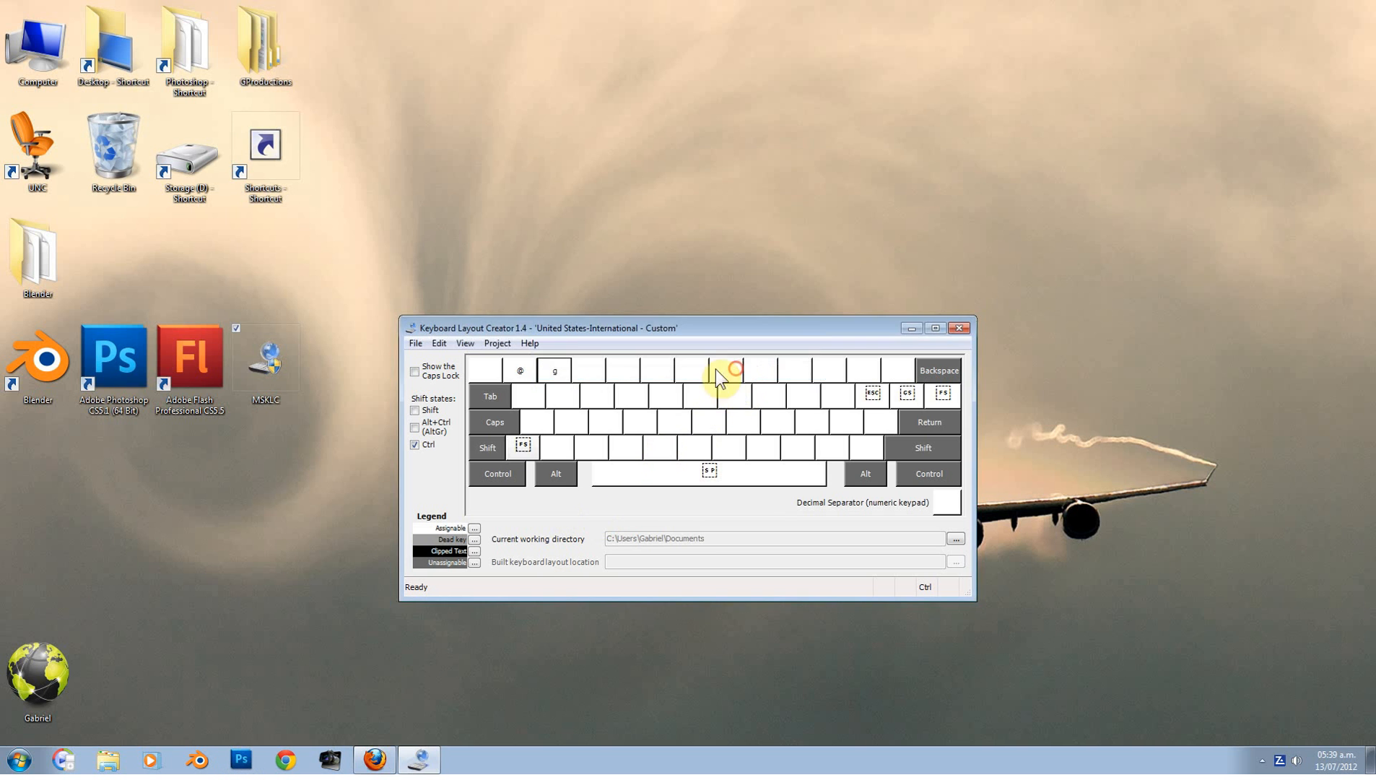
click(582, 368)
text(mail)
click(757, 364)
click(625, 371)
text(.com)
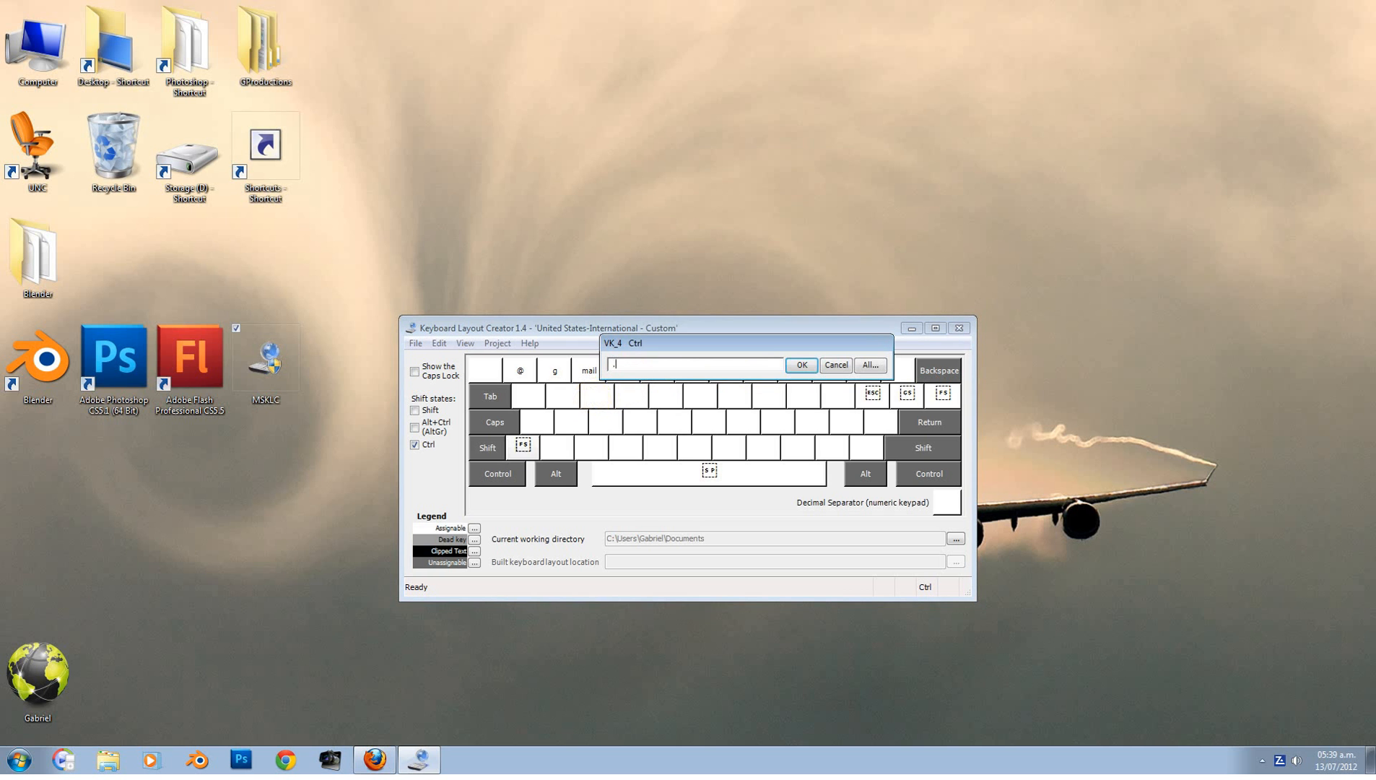
click(801, 364)
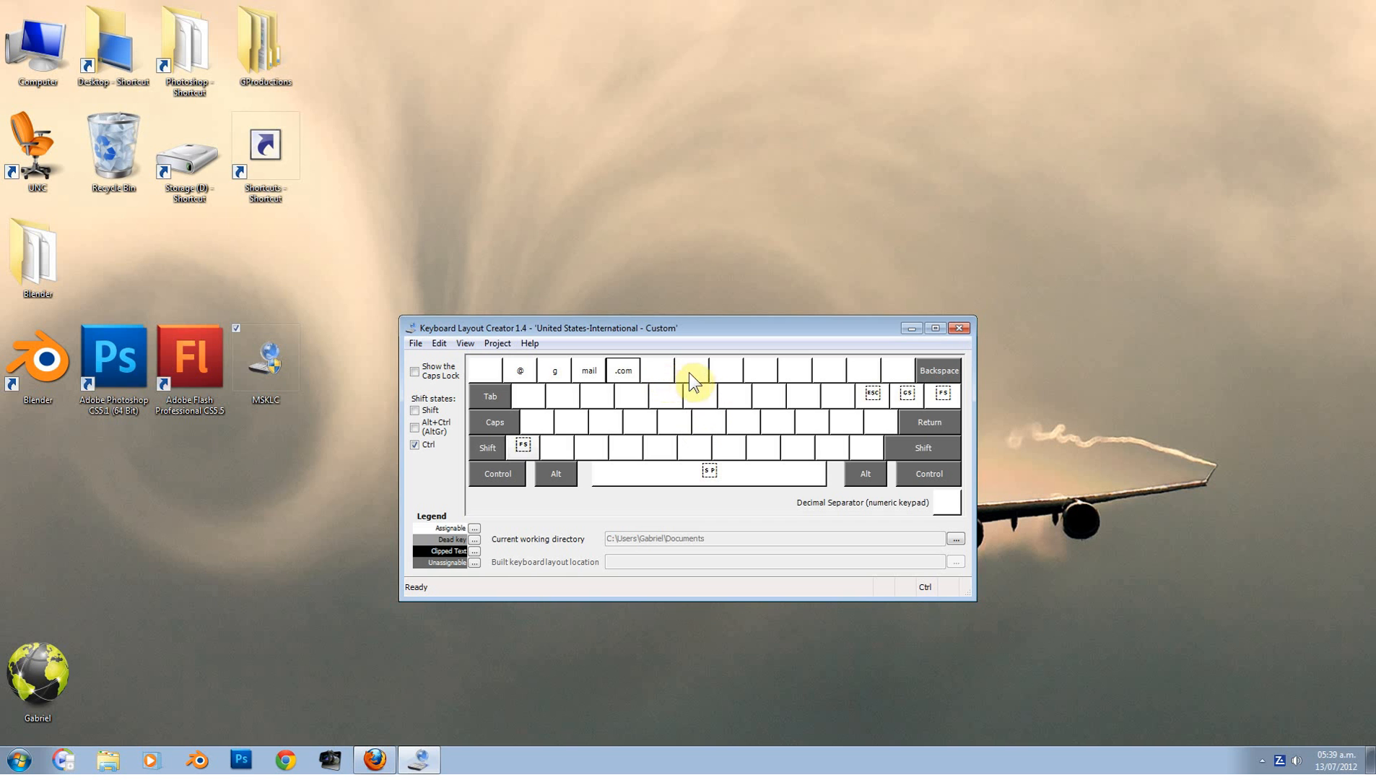
Step: Set Ctrl keys 6–9 to @, hot, mail and .com
click(695, 369)
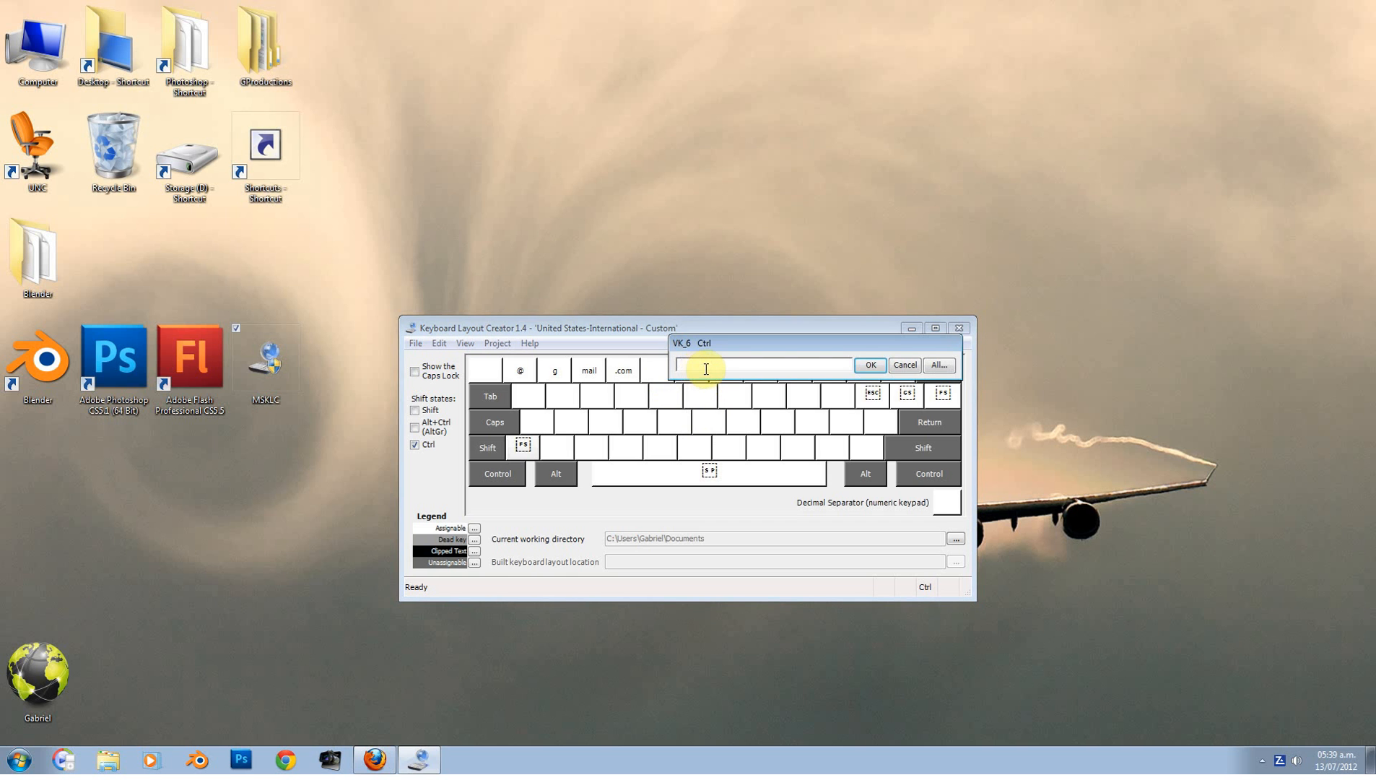
text(@)
click(871, 365)
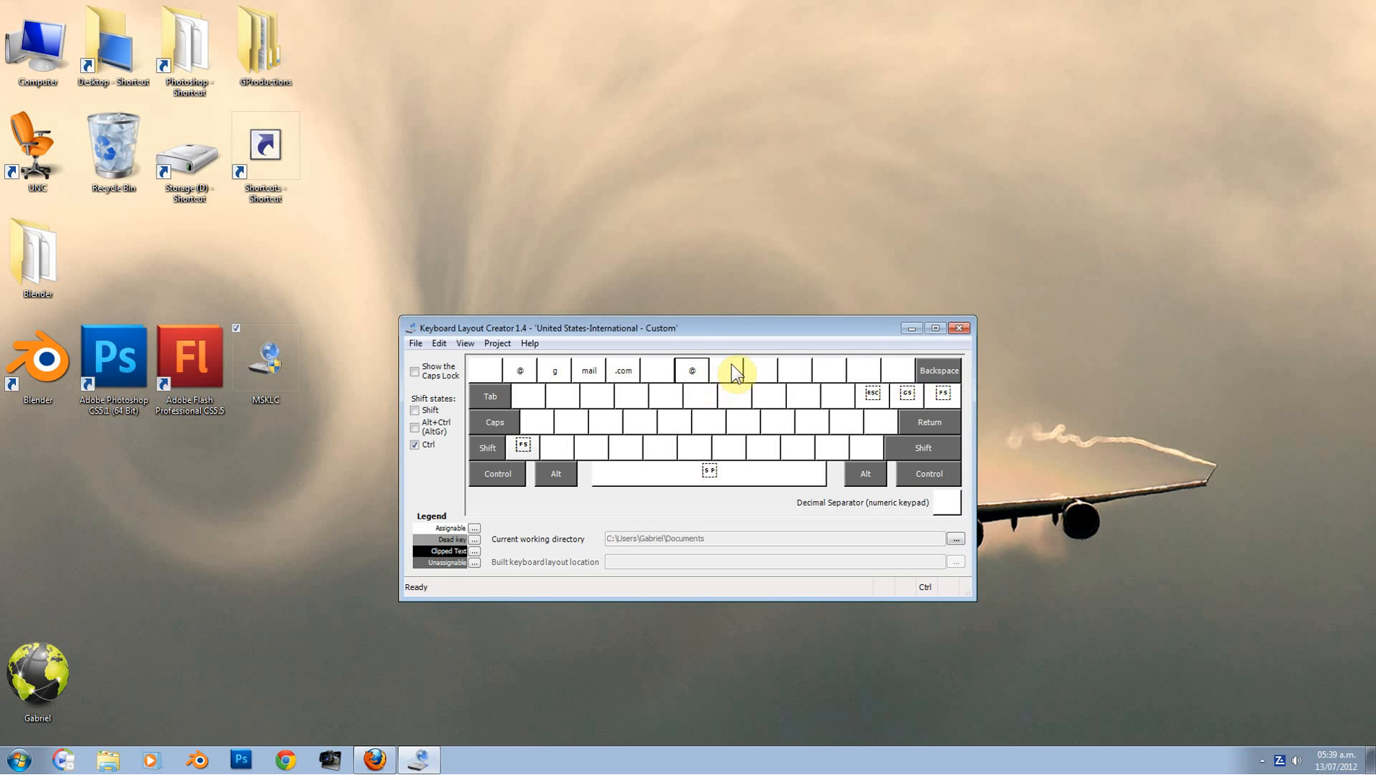
click(731, 365)
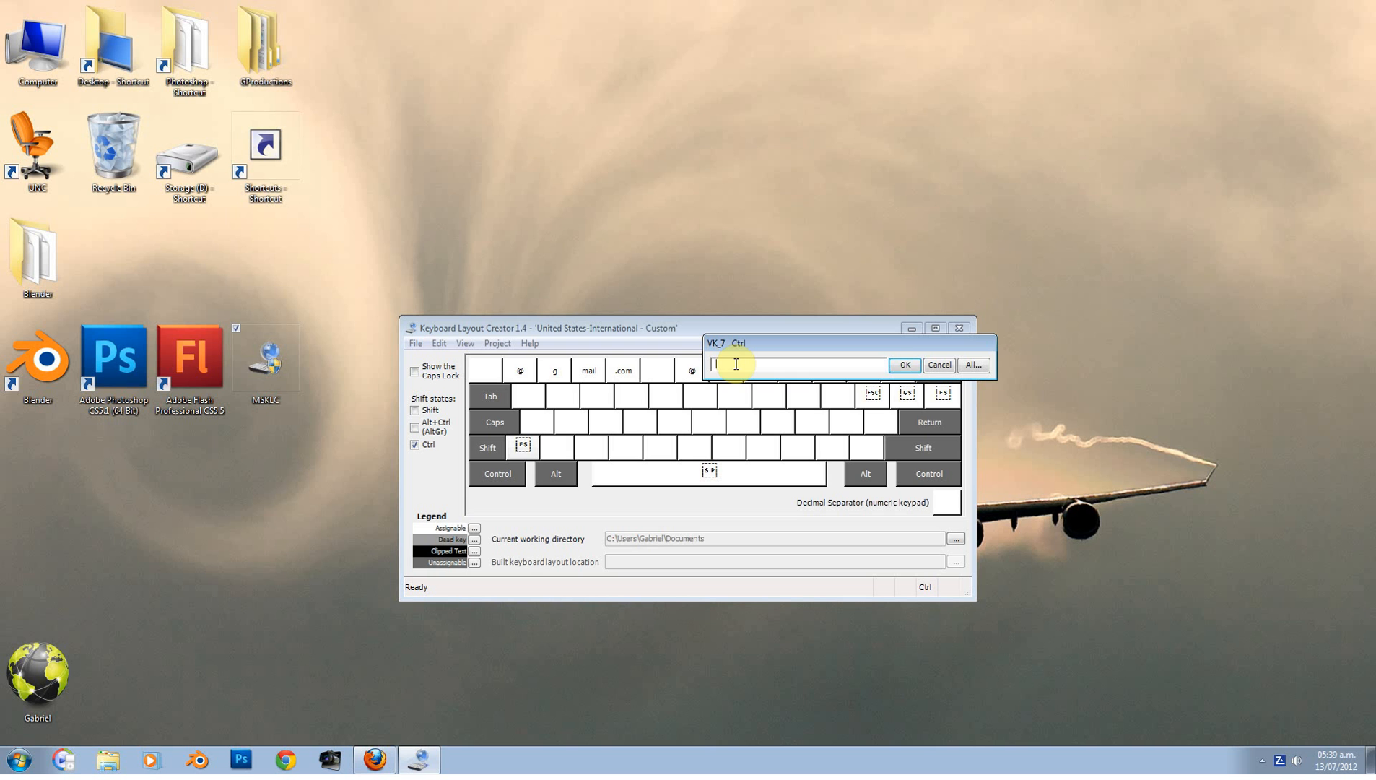
text(hot)
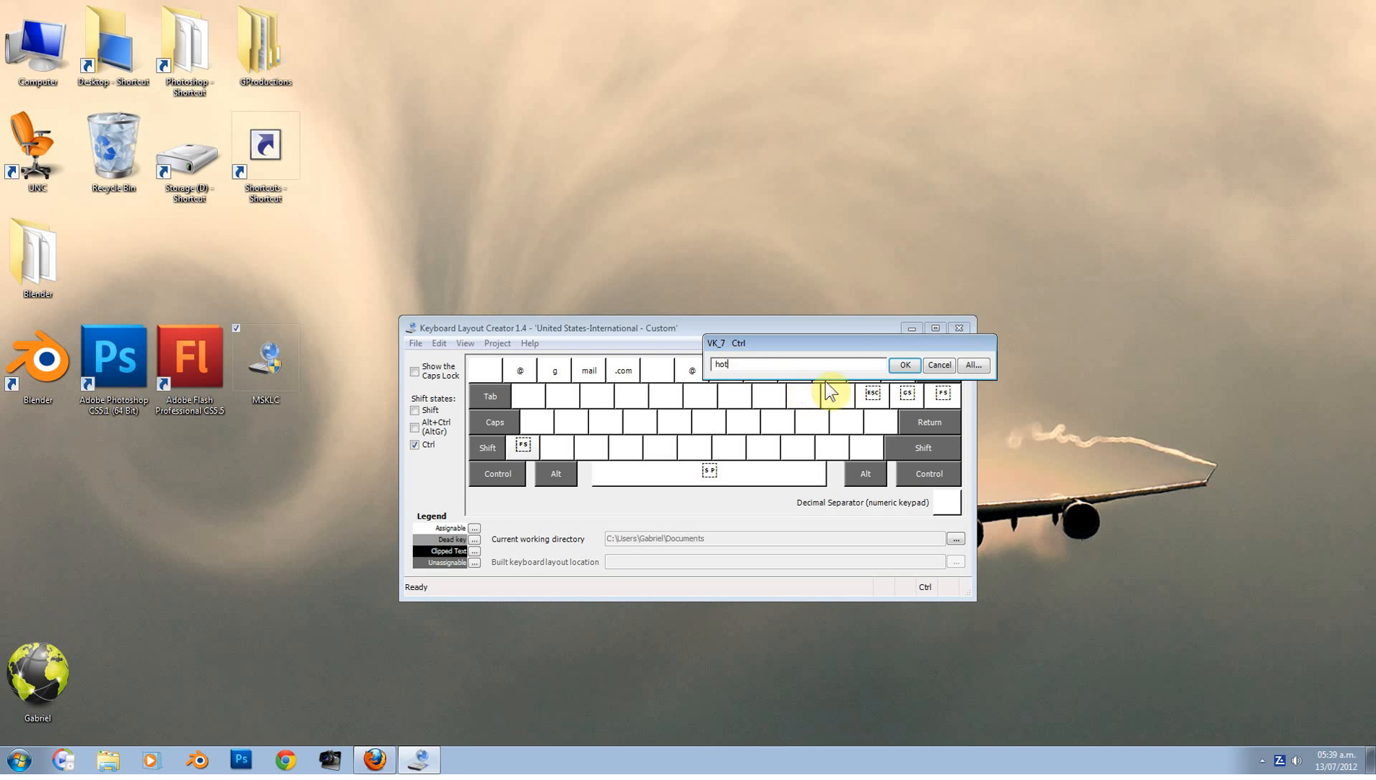
click(905, 365)
click(759, 368)
text(mai)
click(941, 365)
click(790, 370)
text(.com)
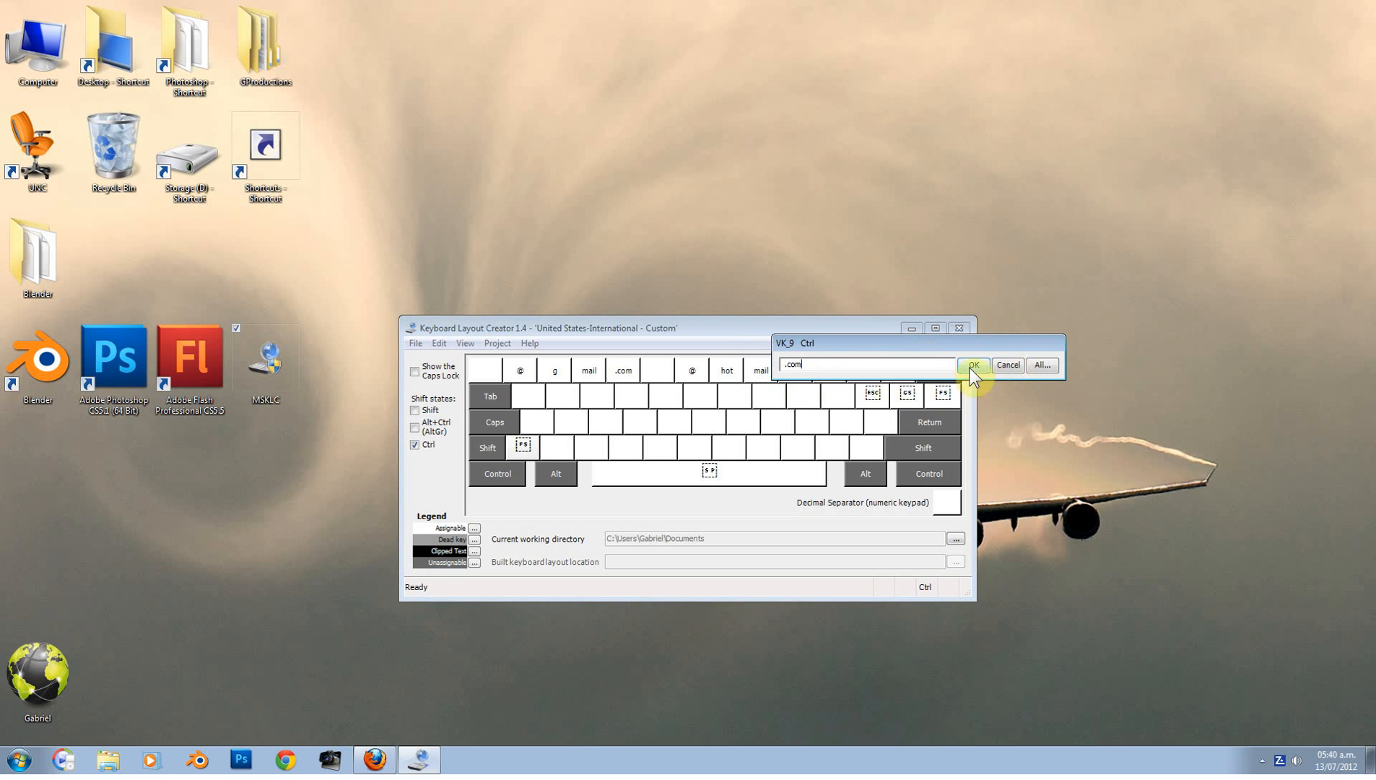
click(973, 364)
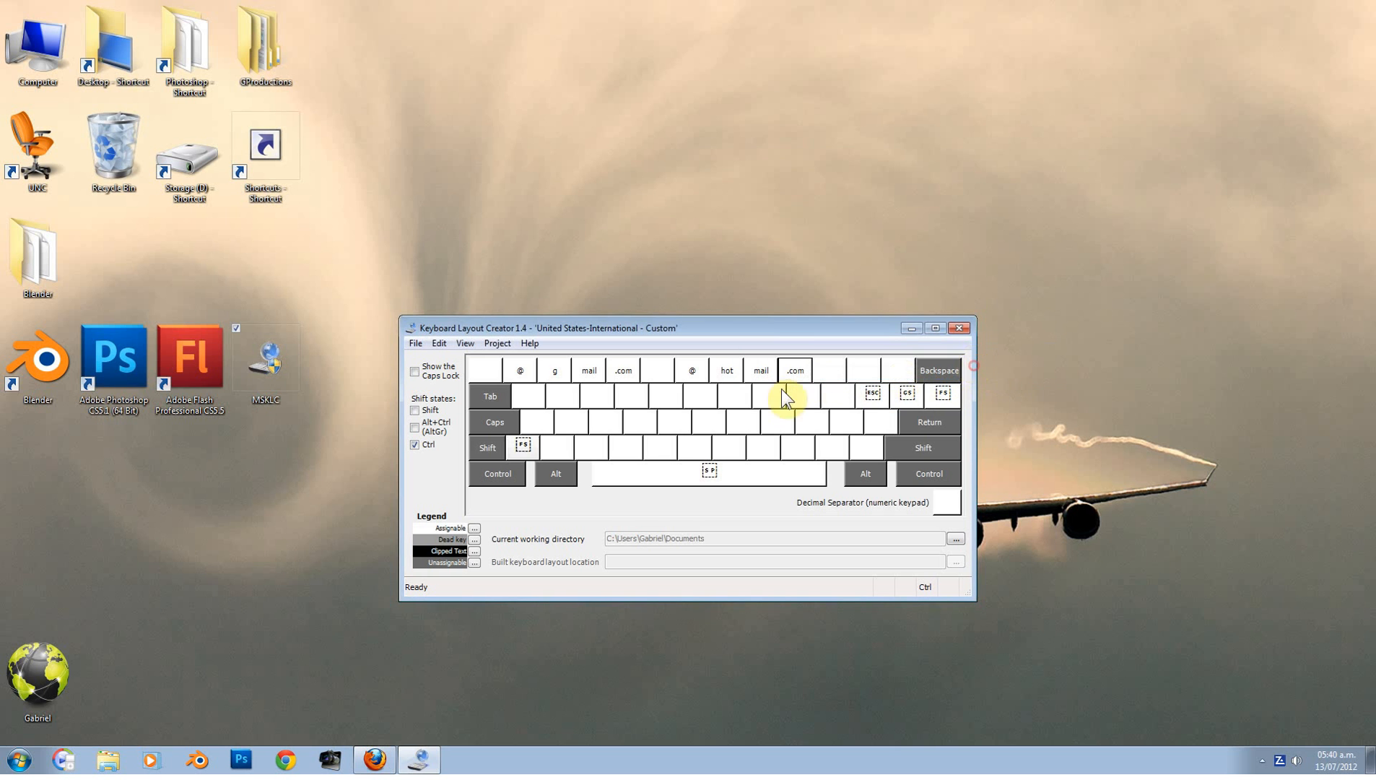
click(498, 344)
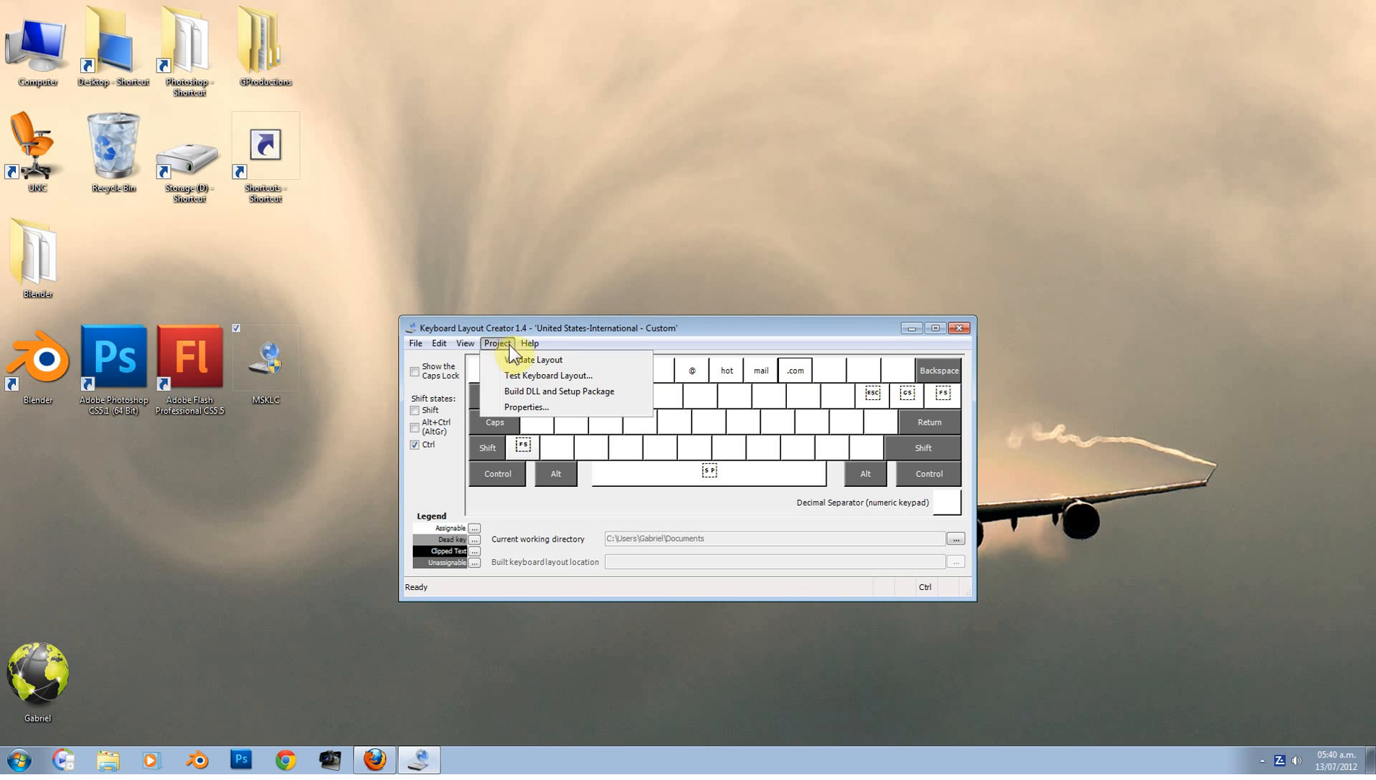
click(506, 375)
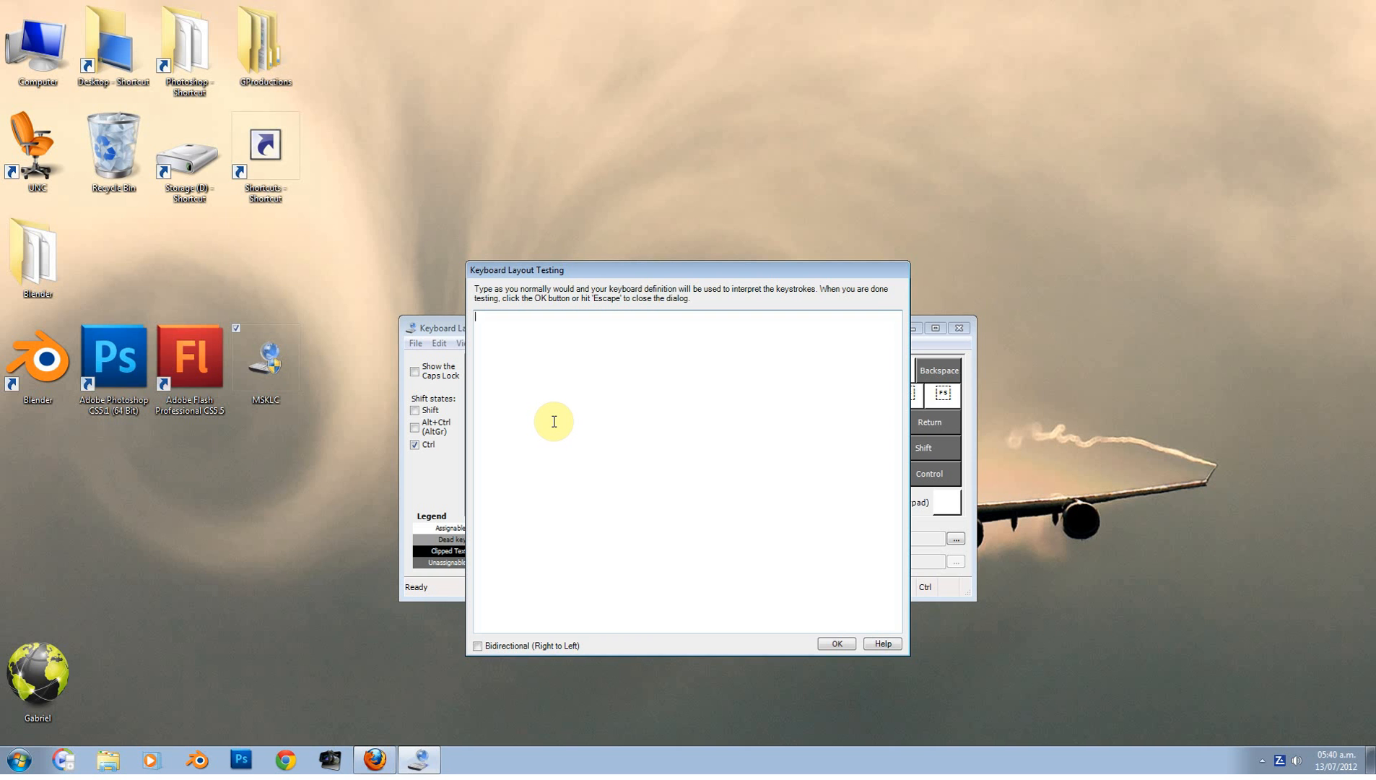
text(@gmail.com @hotmail.com)
click(836, 643)
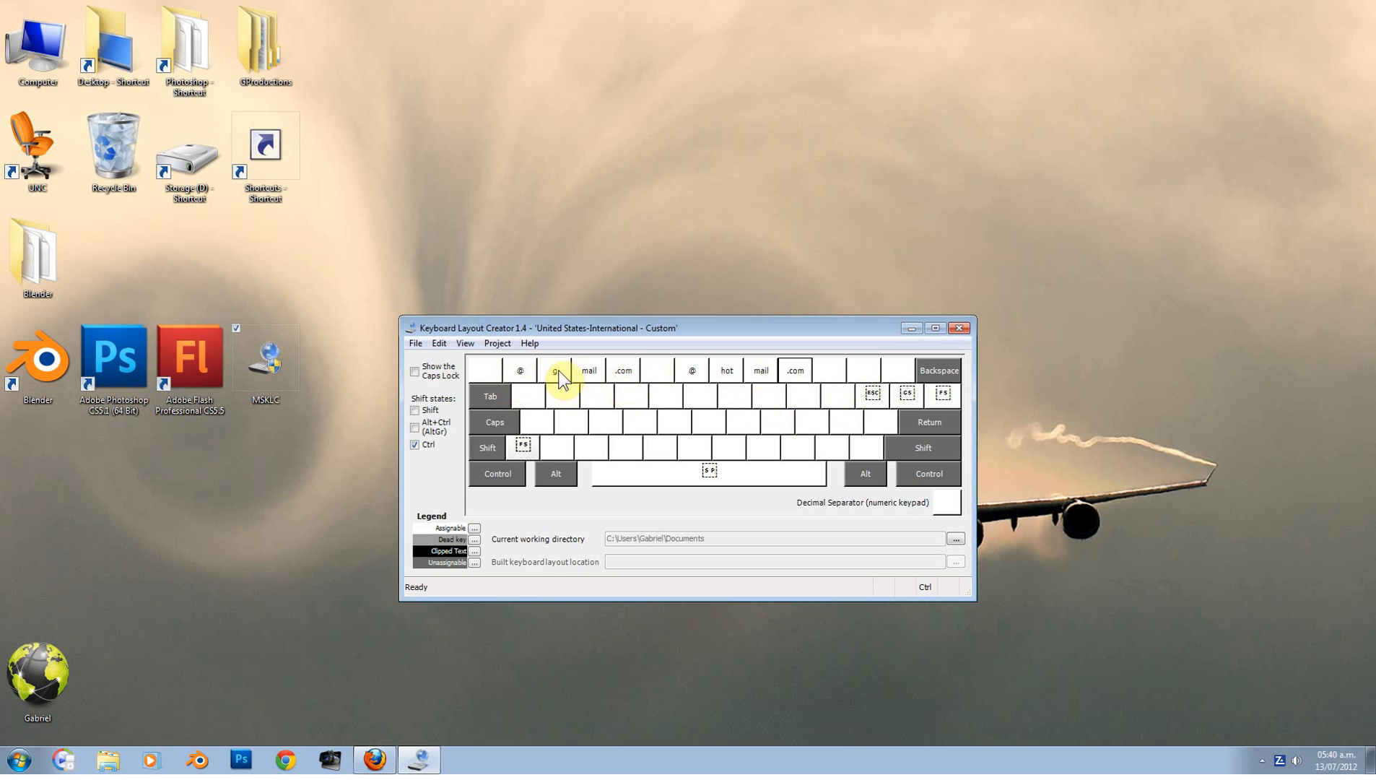
Step: Set Ctrl keys 1–2 to the two halves of the first name and key 3 to @
click(531, 379)
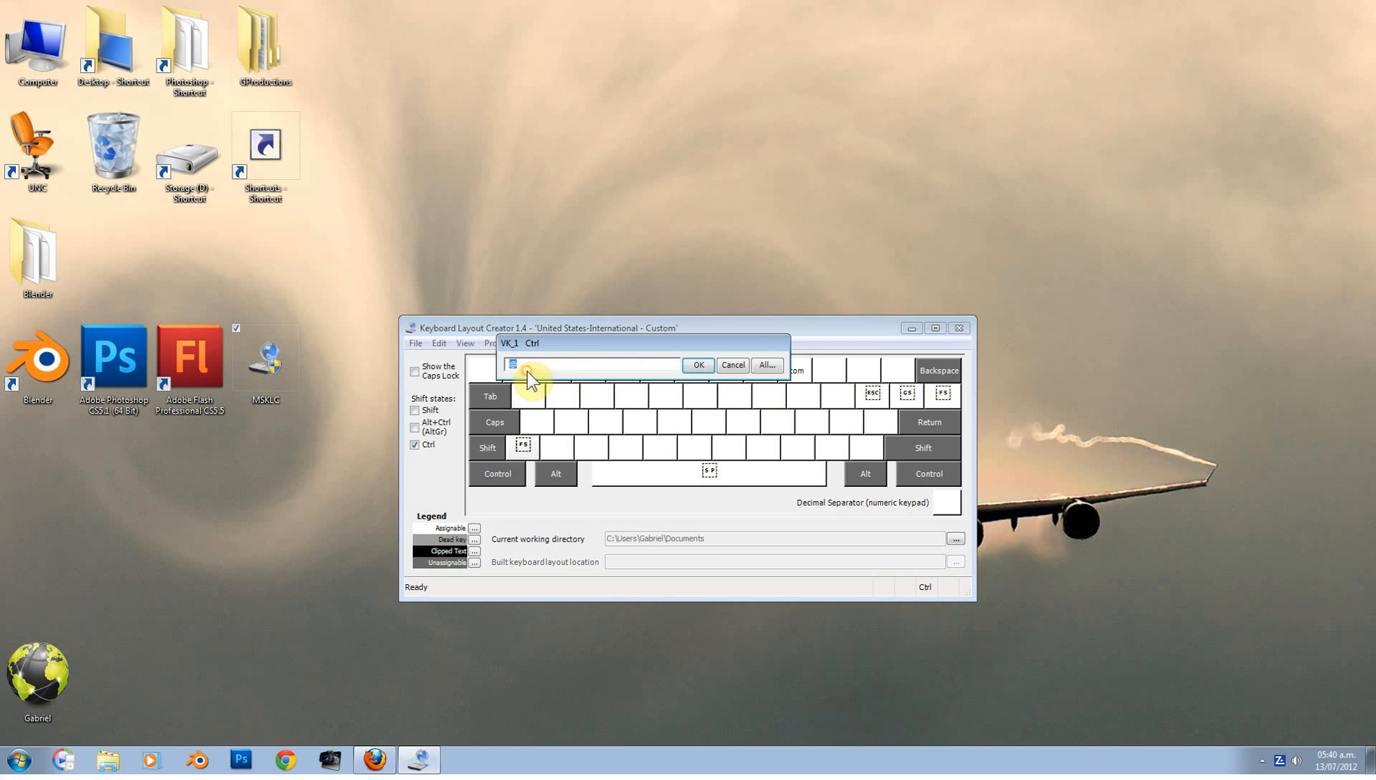
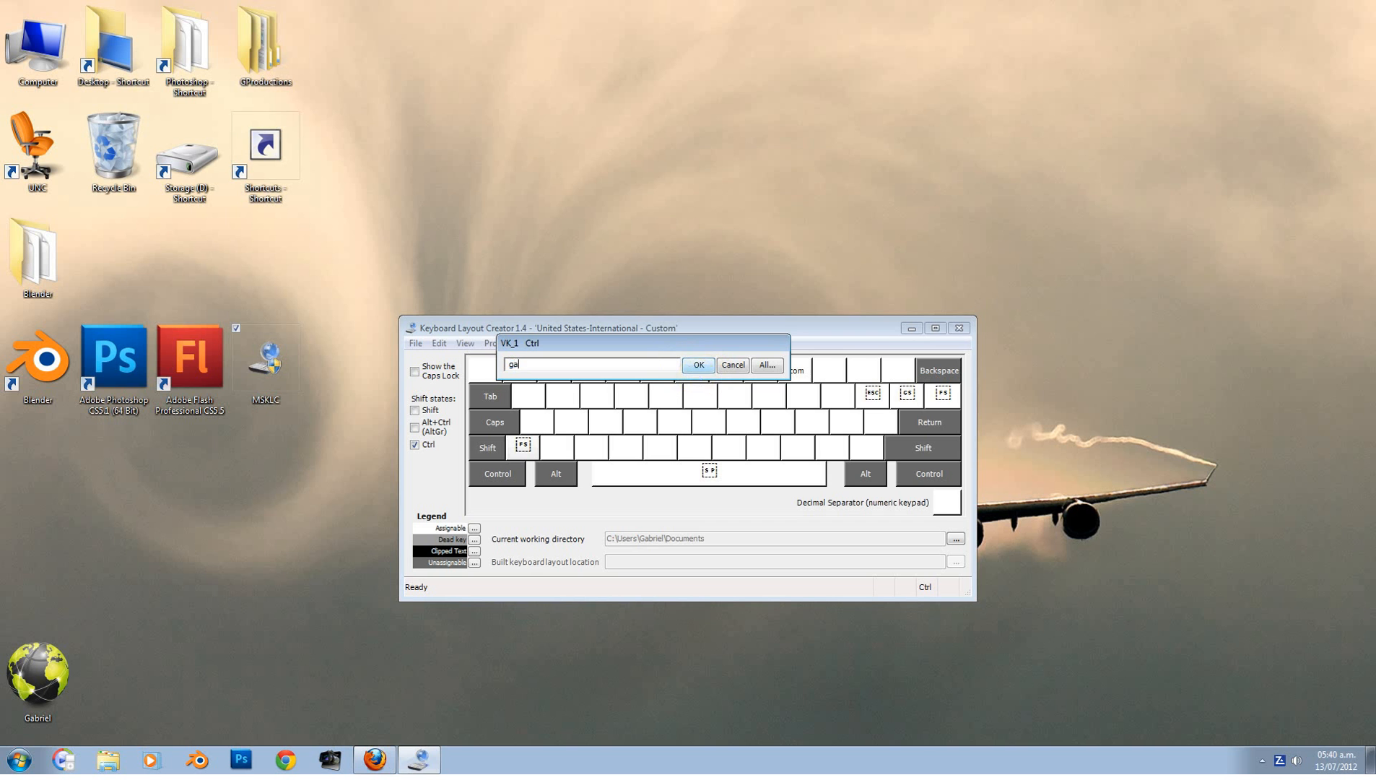
click(685, 370)
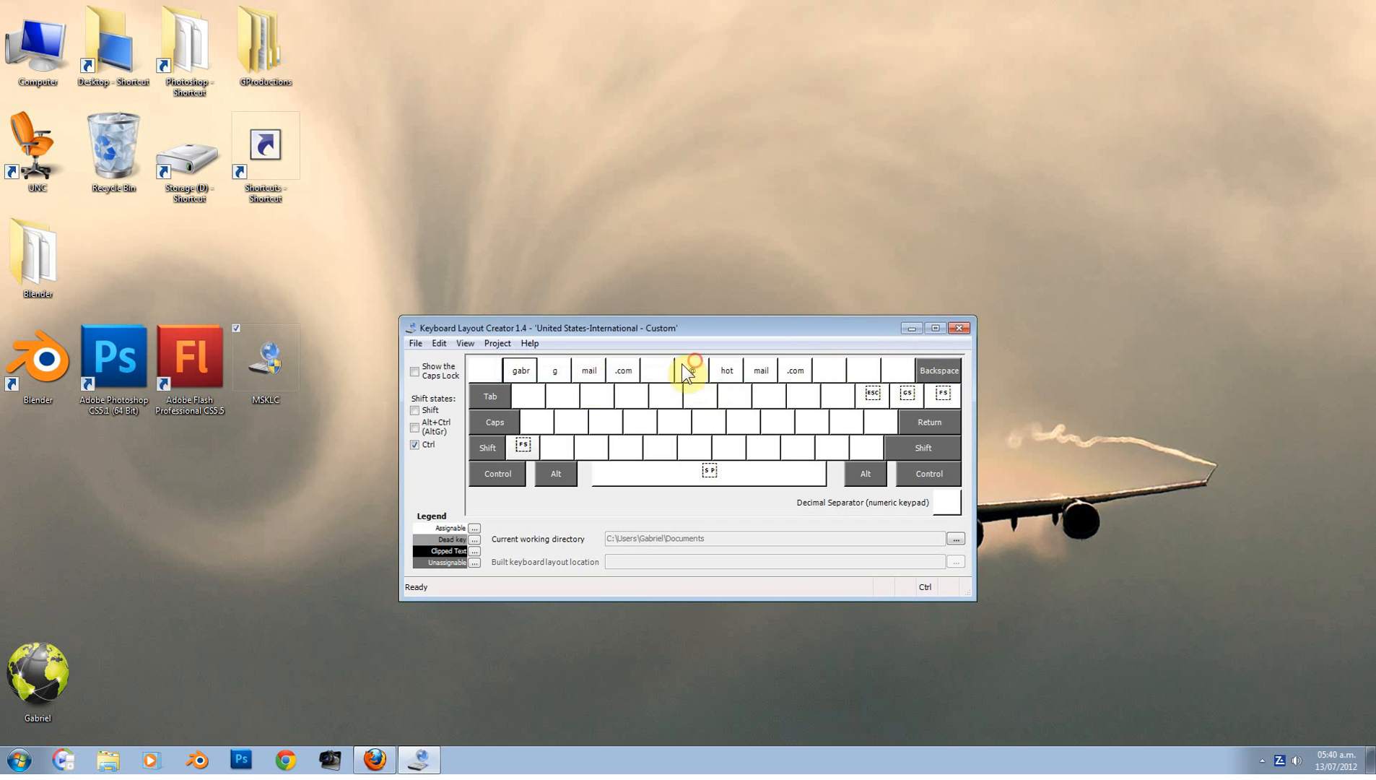
click(567, 374)
click(733, 365)
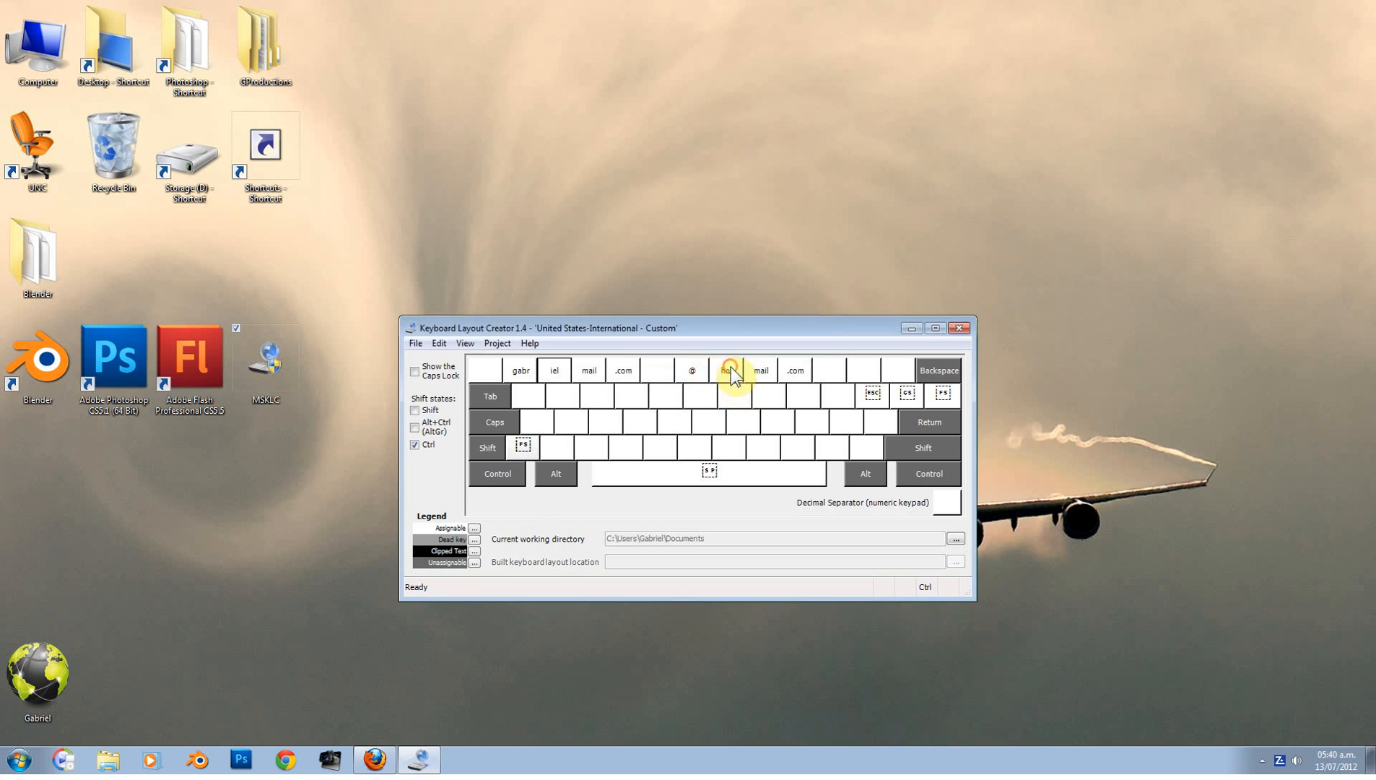
click(596, 368)
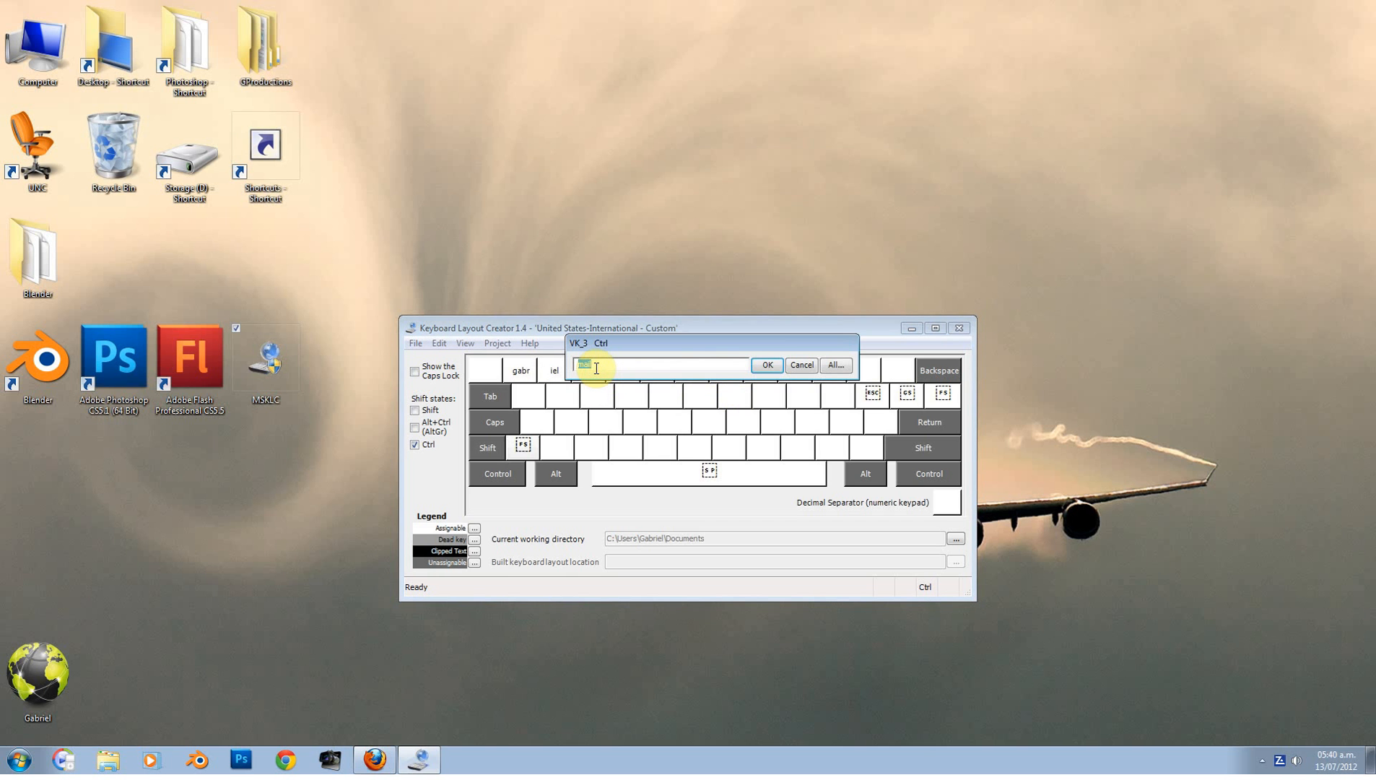
text(@)
click(765, 365)
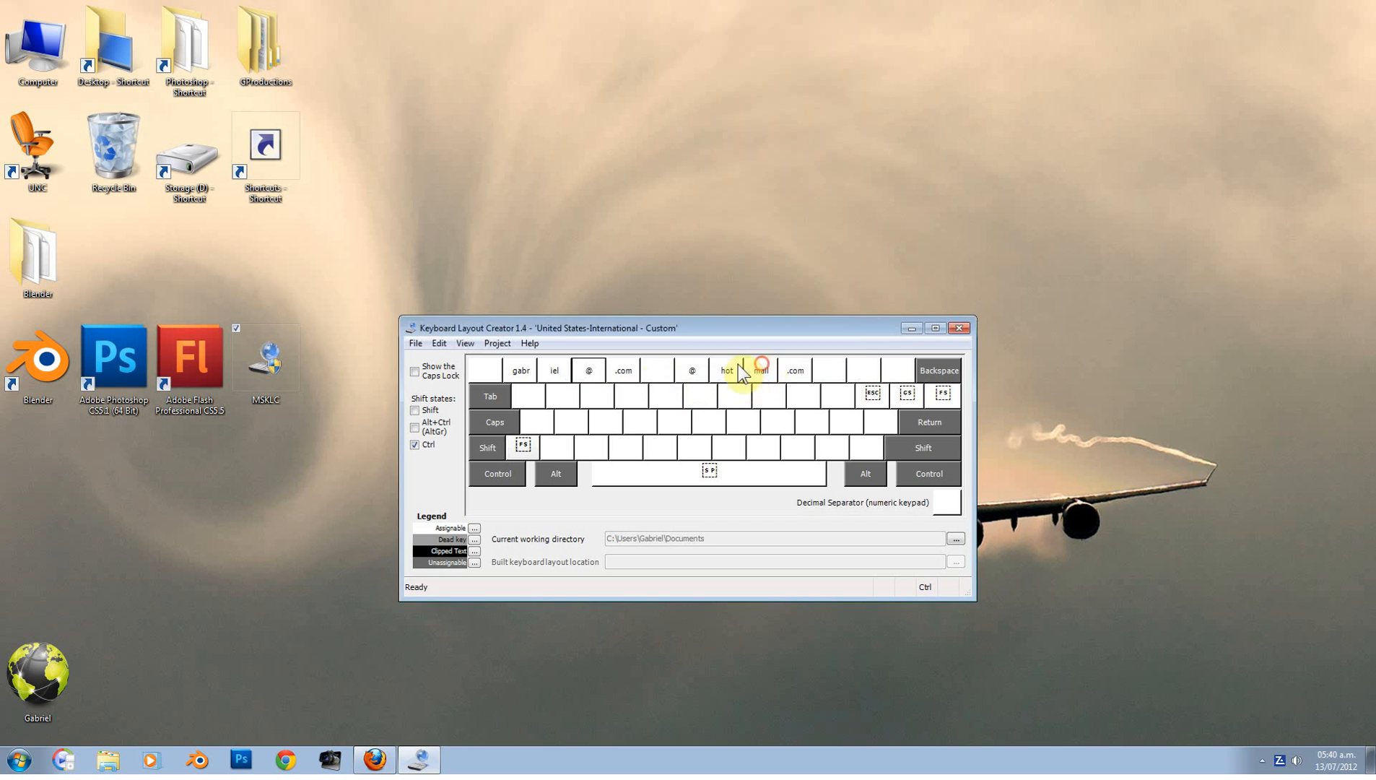
Step: Set Ctrl keys 4–6 to g, mail and .com
click(624, 370)
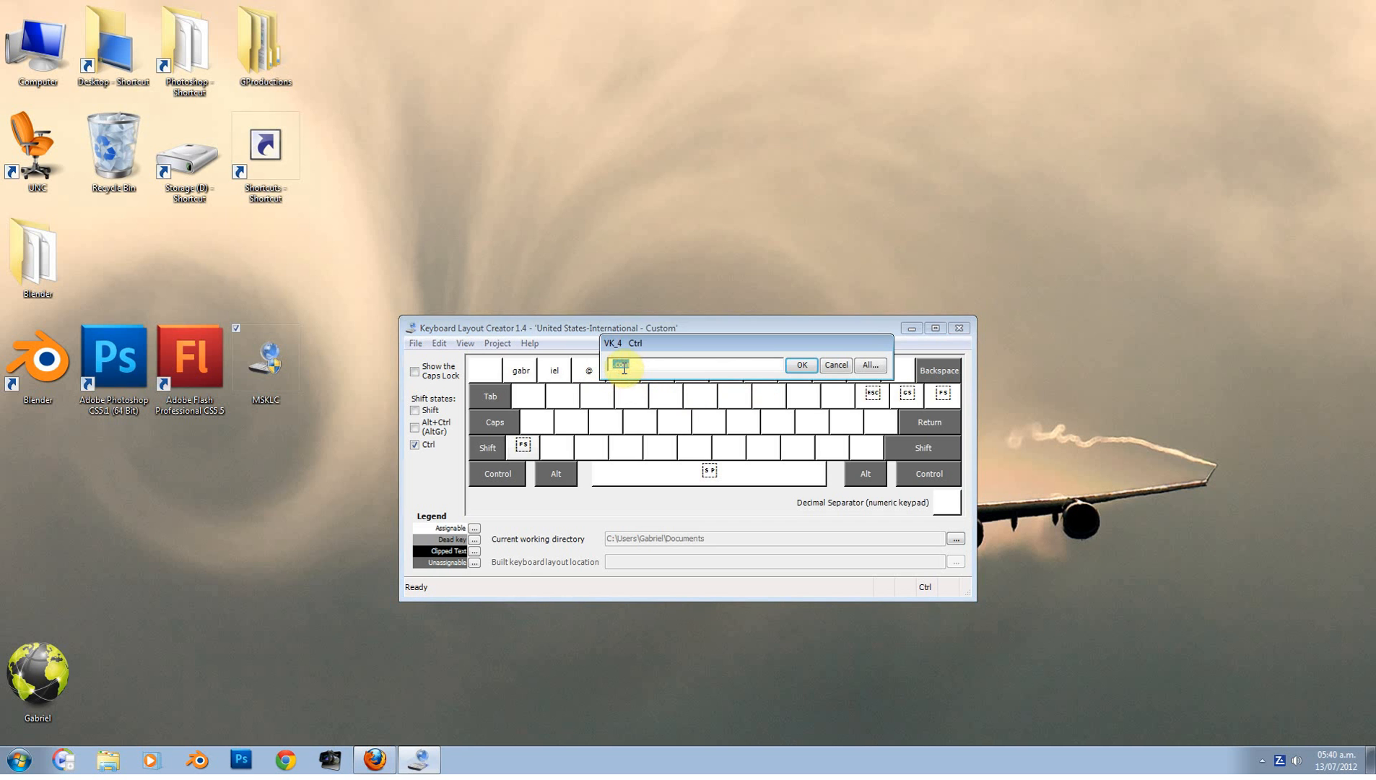
text(g)
click(801, 365)
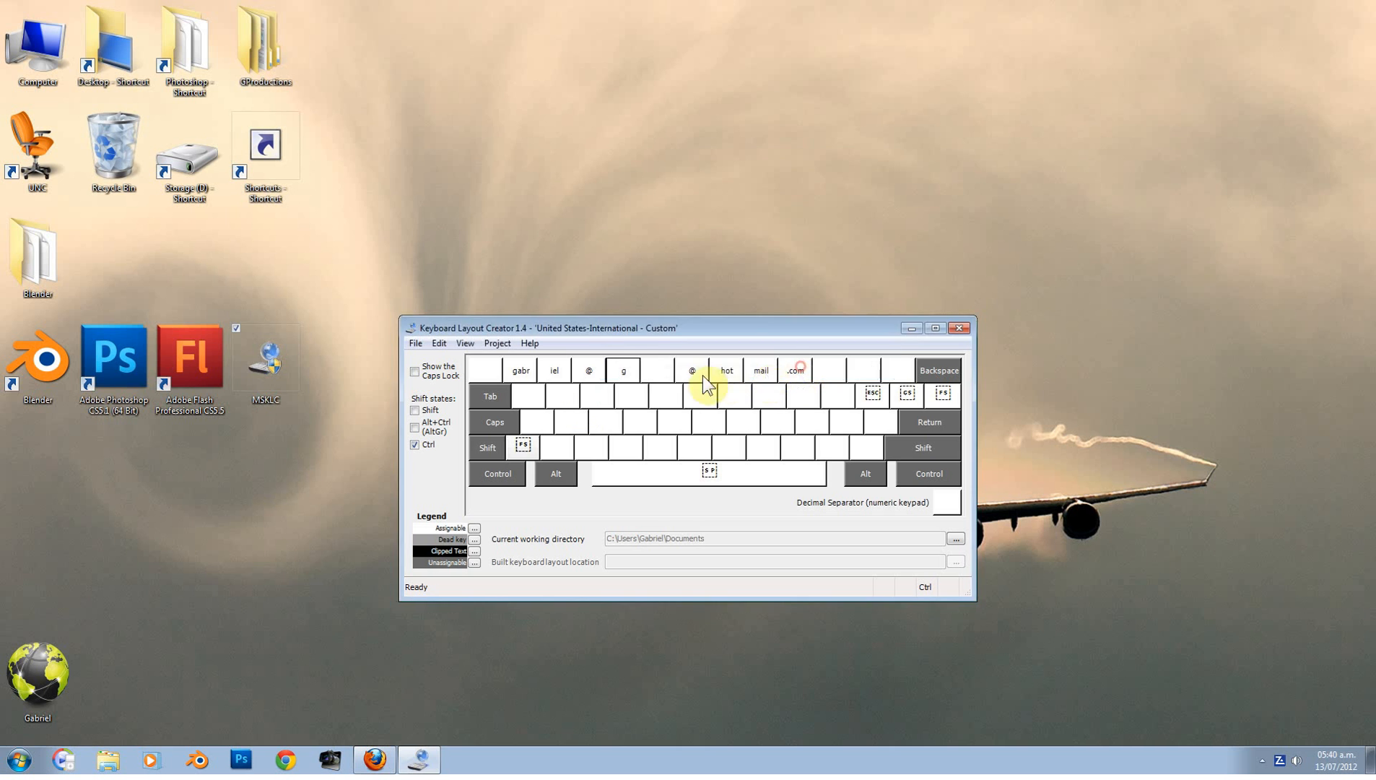
click(657, 370)
text(mail)
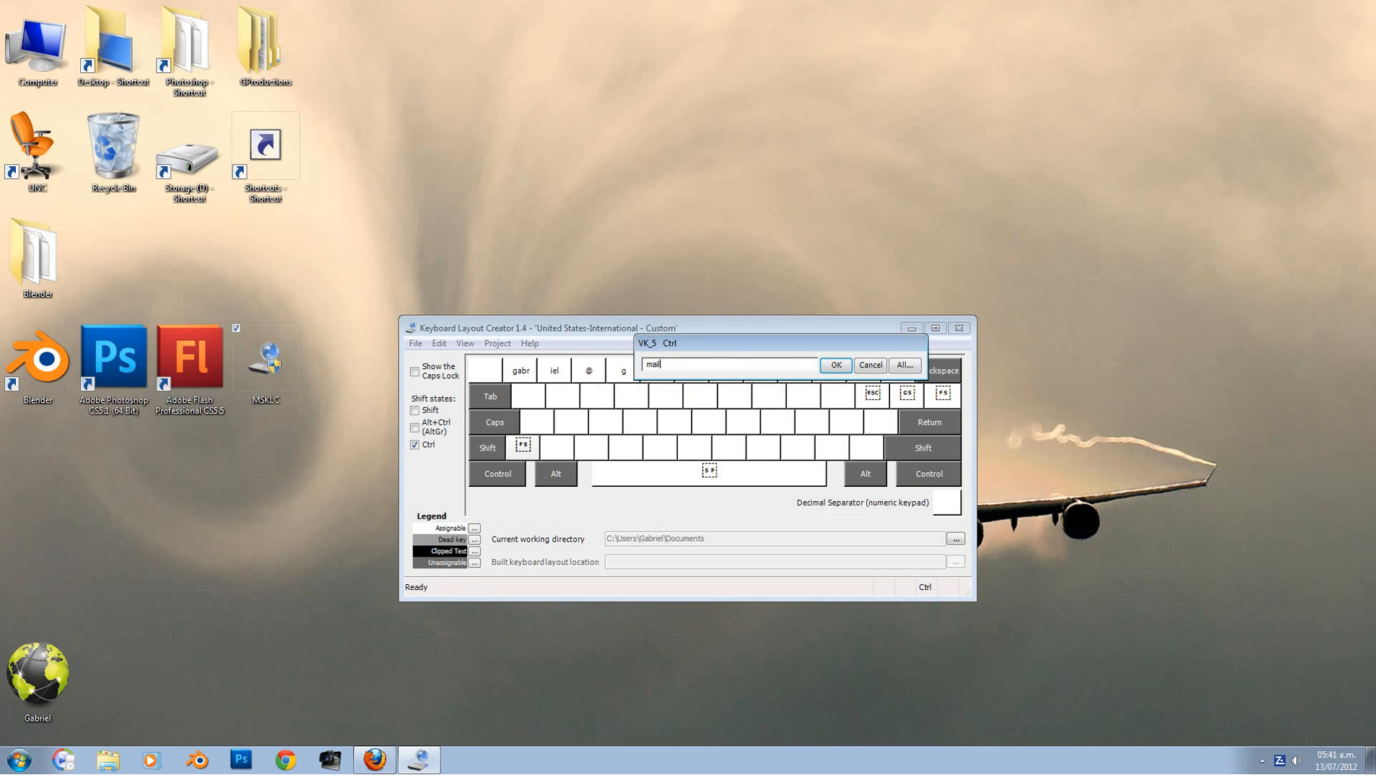
click(835, 365)
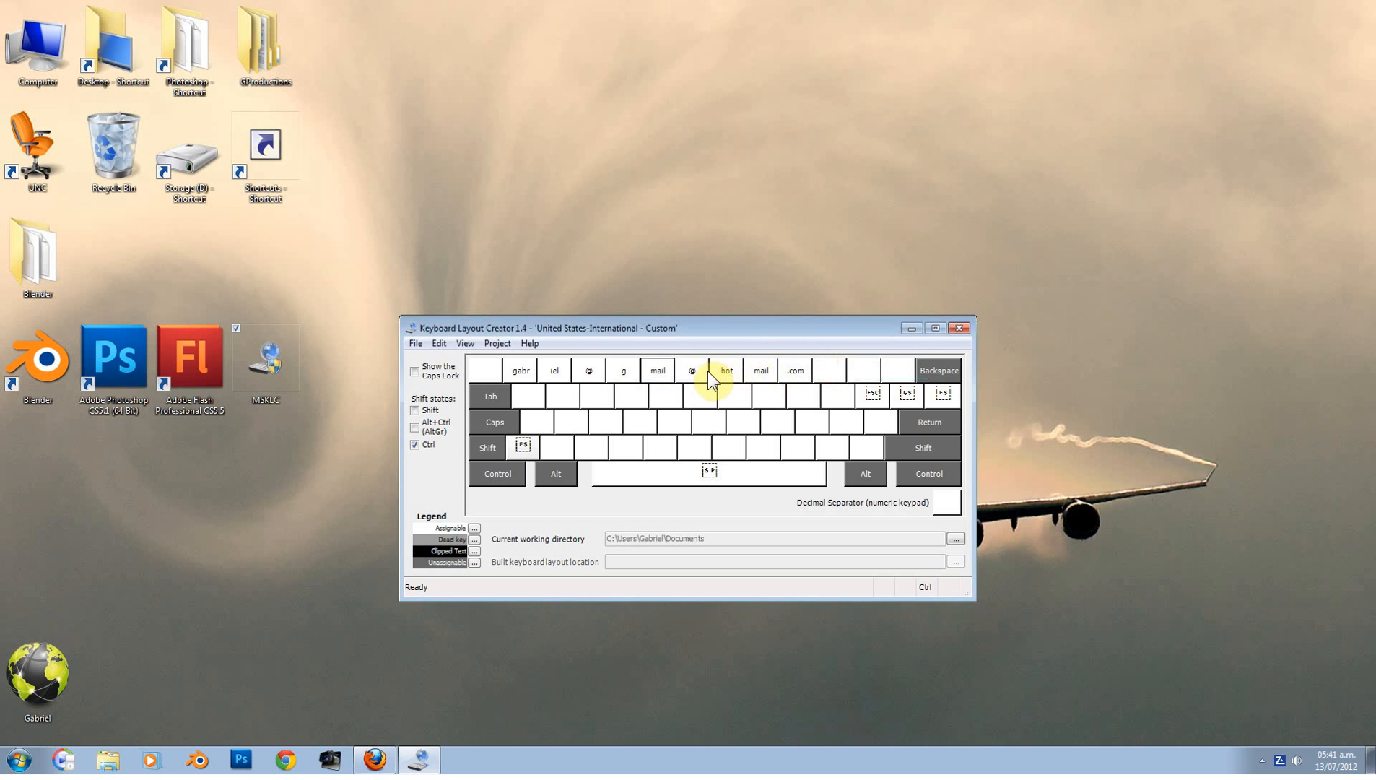
click(701, 369)
text(.com)
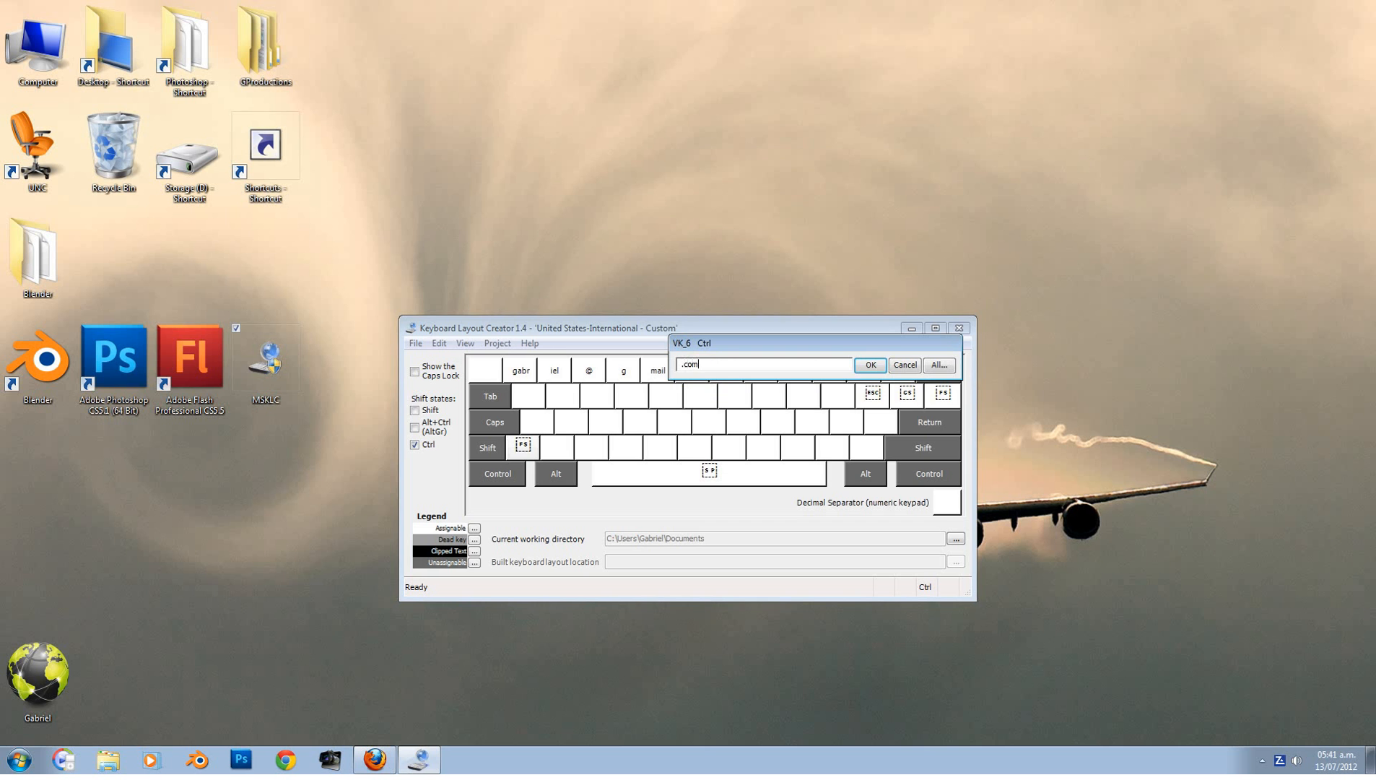
click(871, 365)
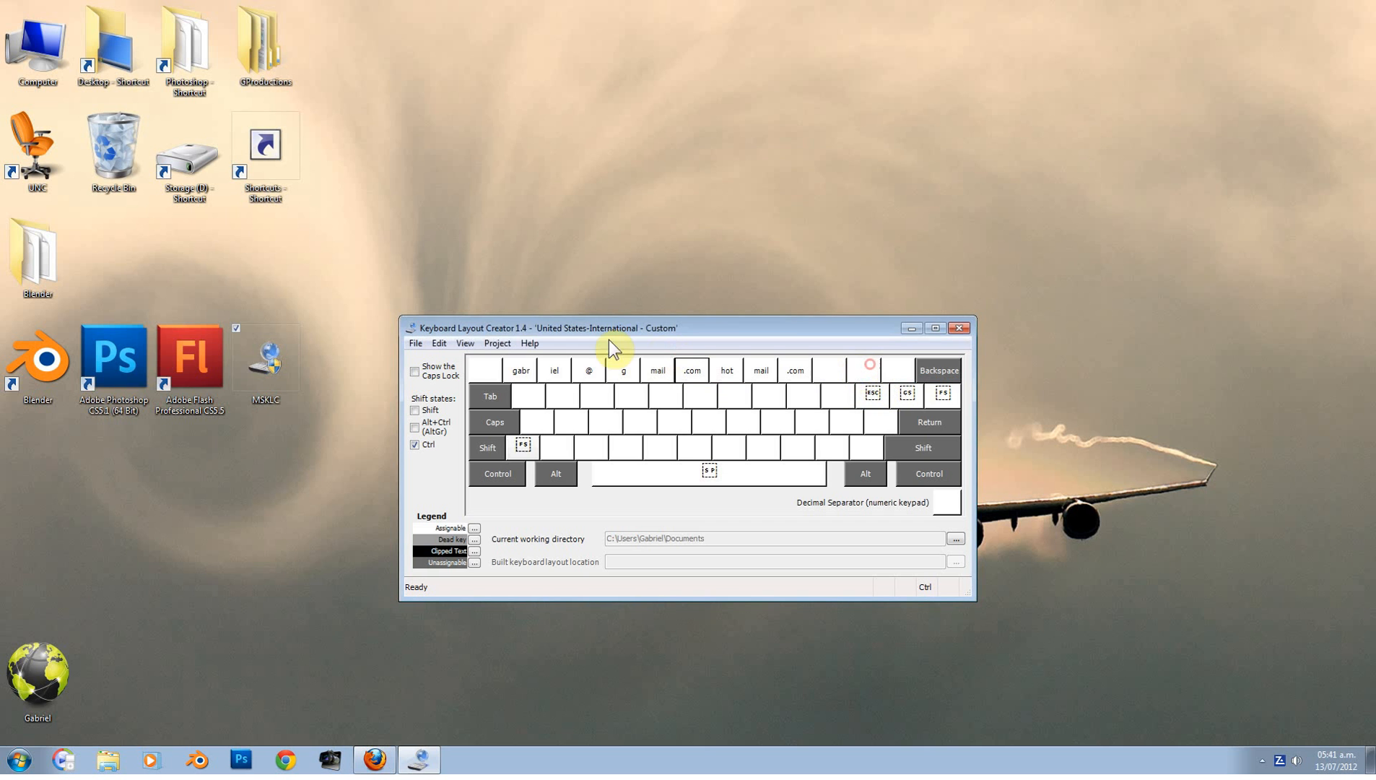
click(497, 343)
click(522, 376)
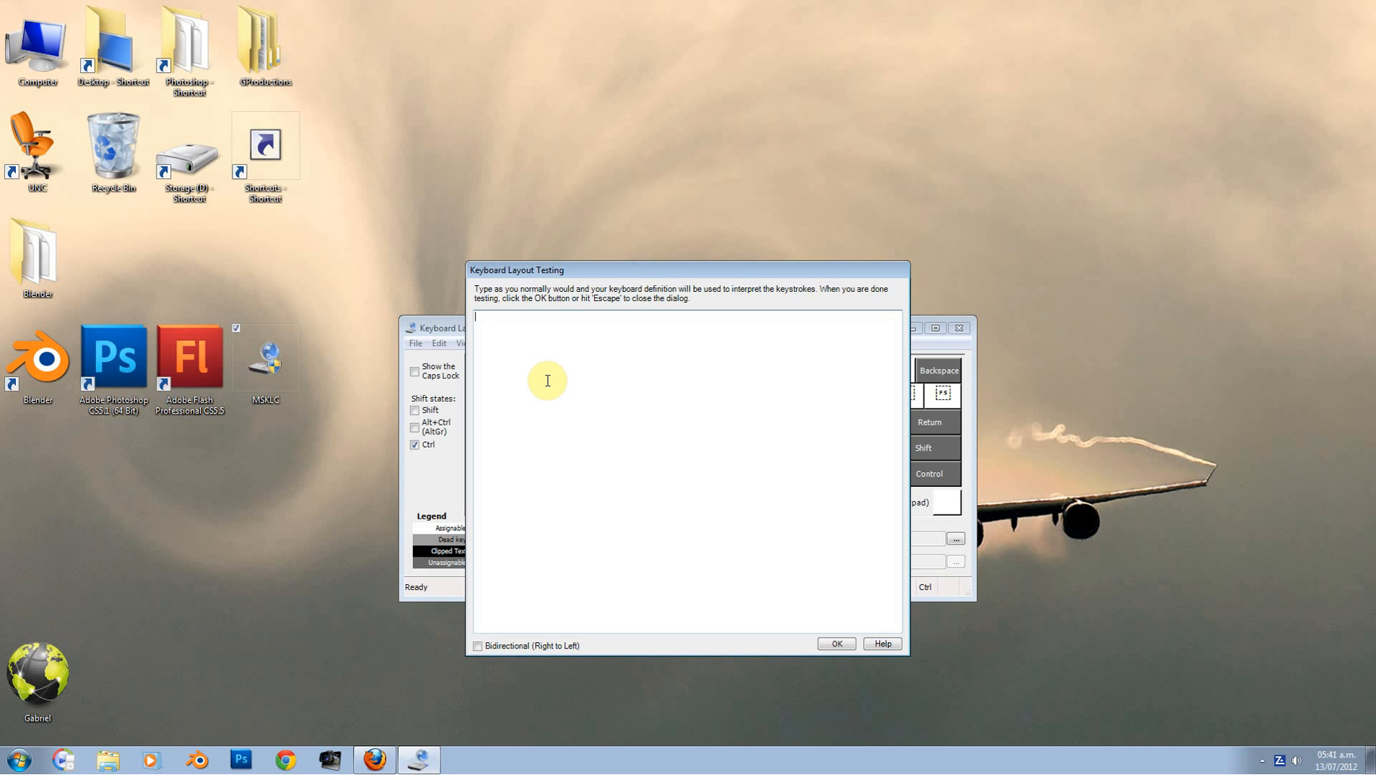
key(ctrl+6)
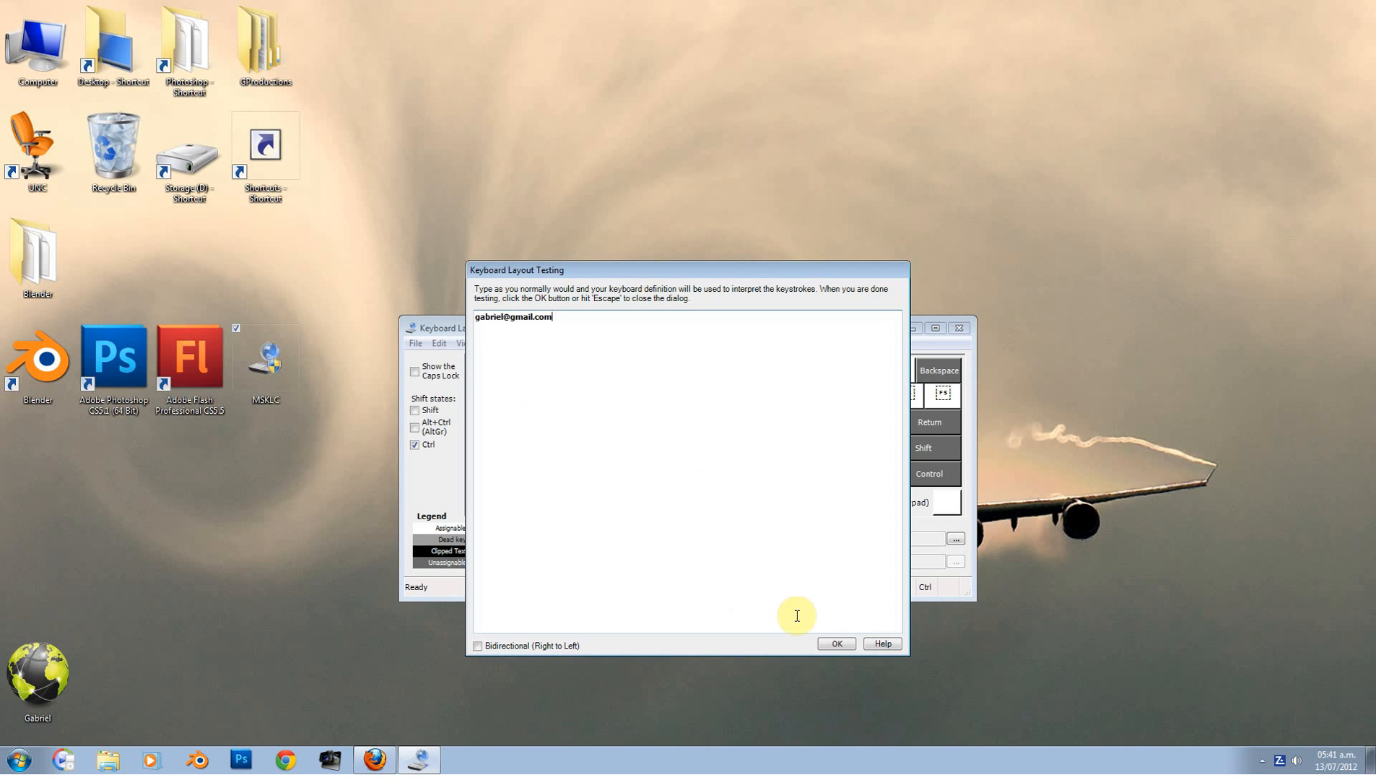
click(836, 643)
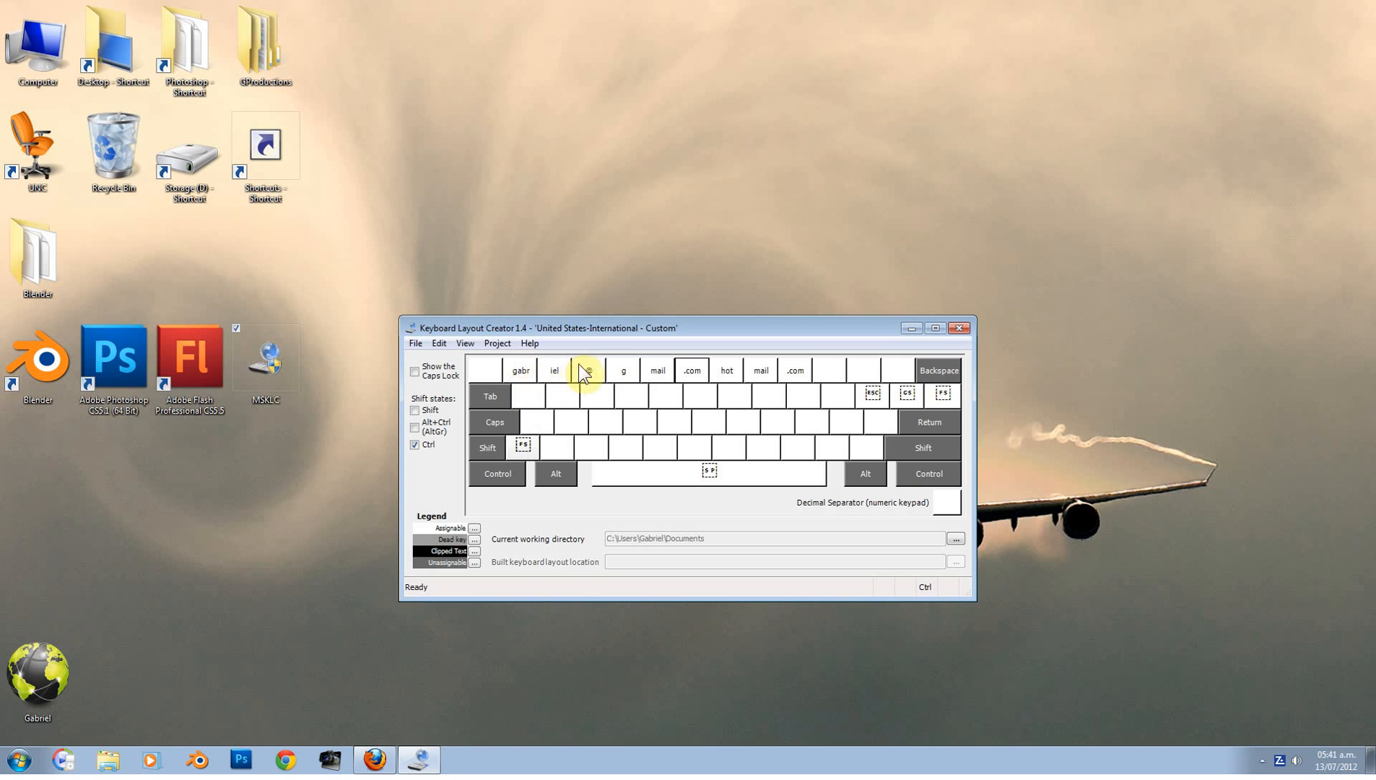
Step: Start the build and give the layout name MyLayout, description pizza, language English (United States)
click(623, 370)
text(g)
click(494, 344)
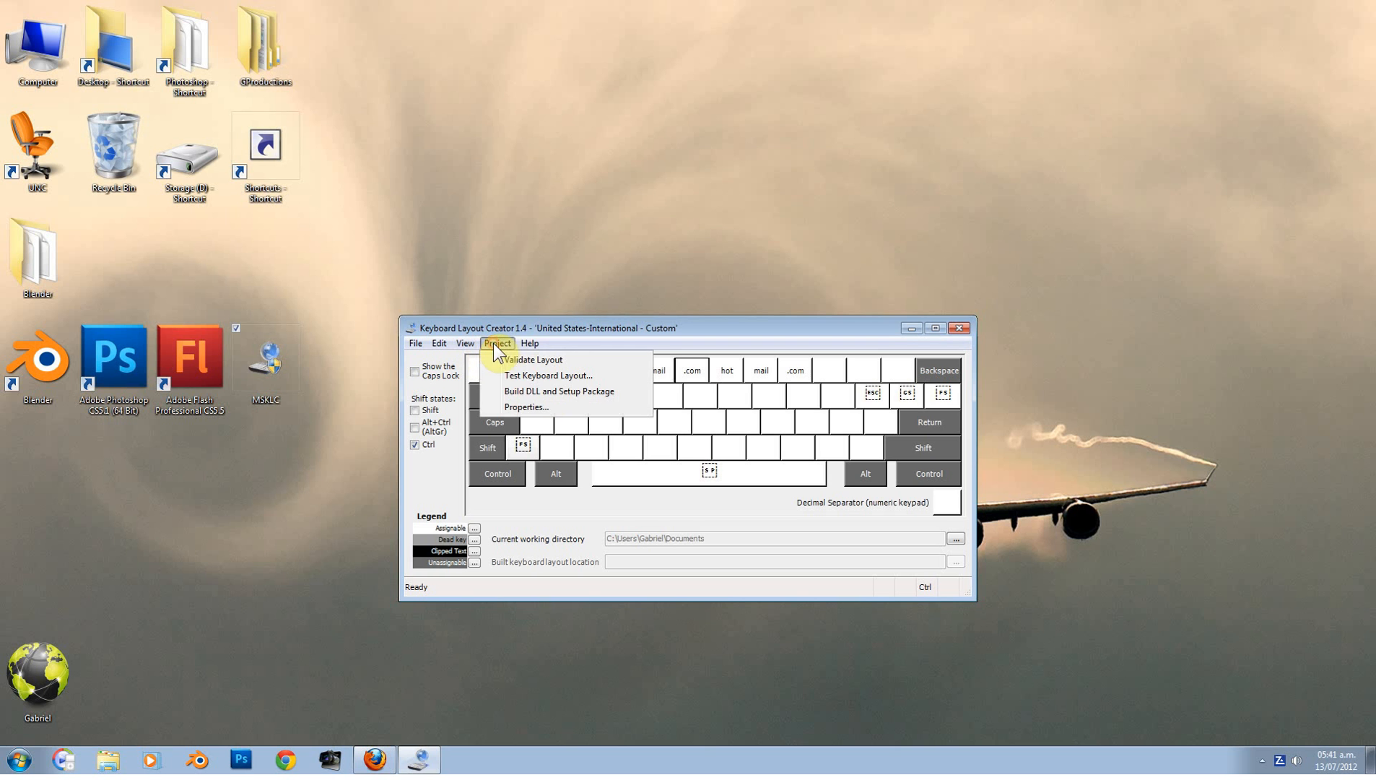
click(531, 393)
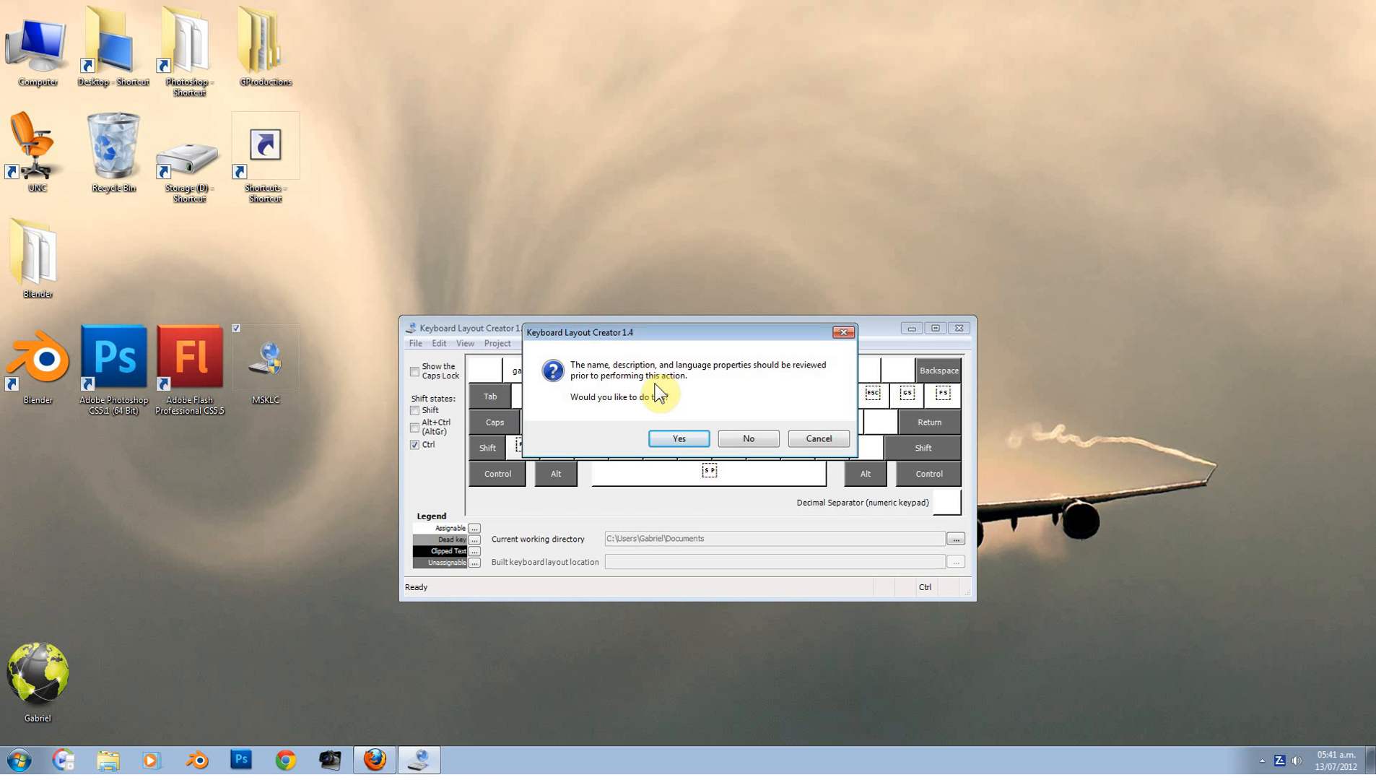
click(677, 434)
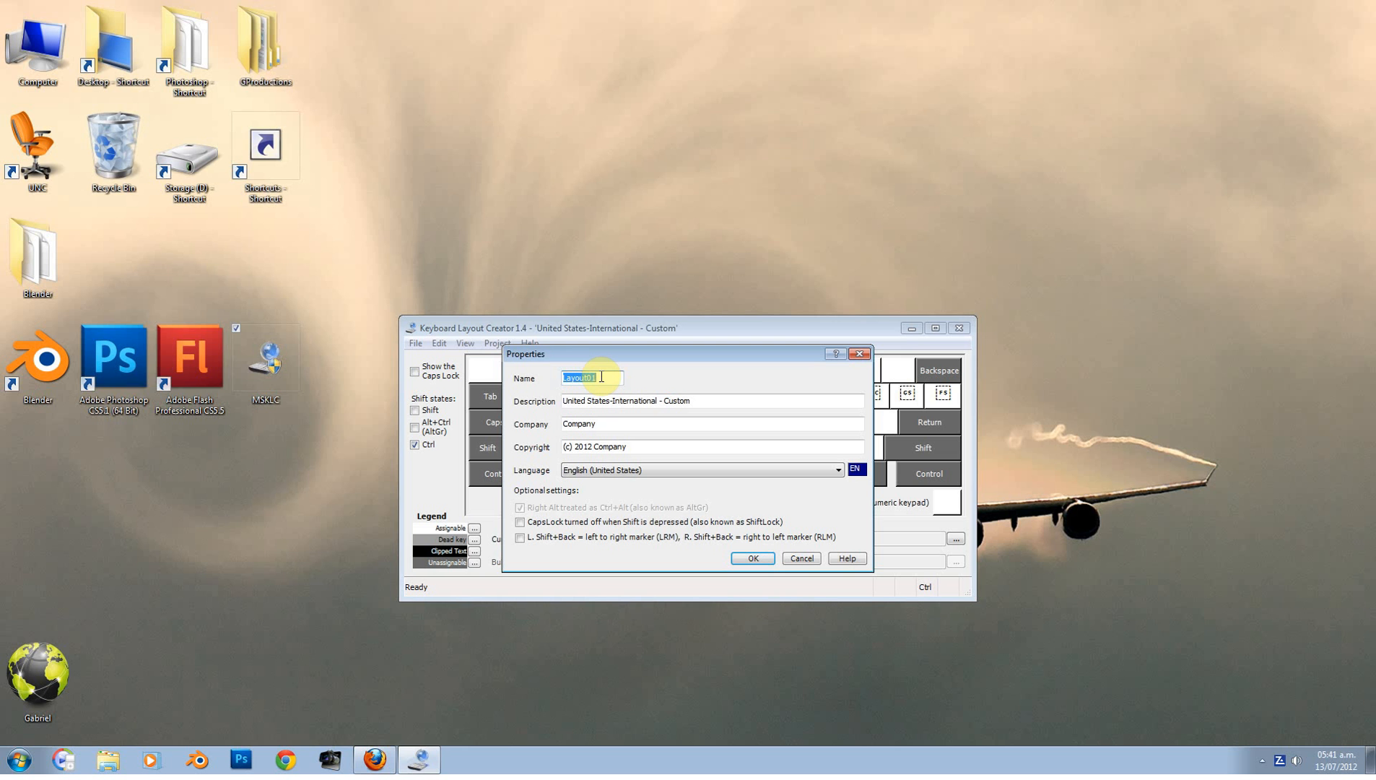
text(MyLay)
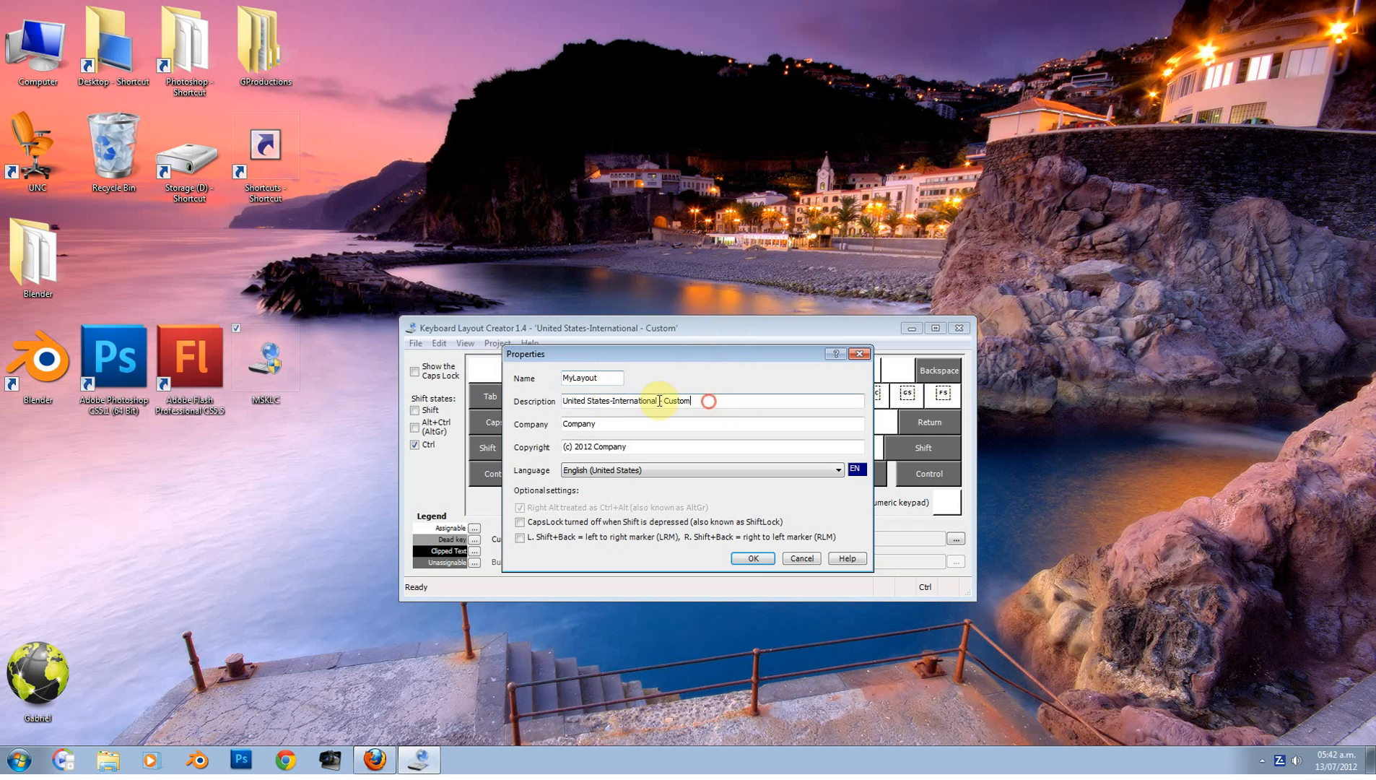
key(Tab)
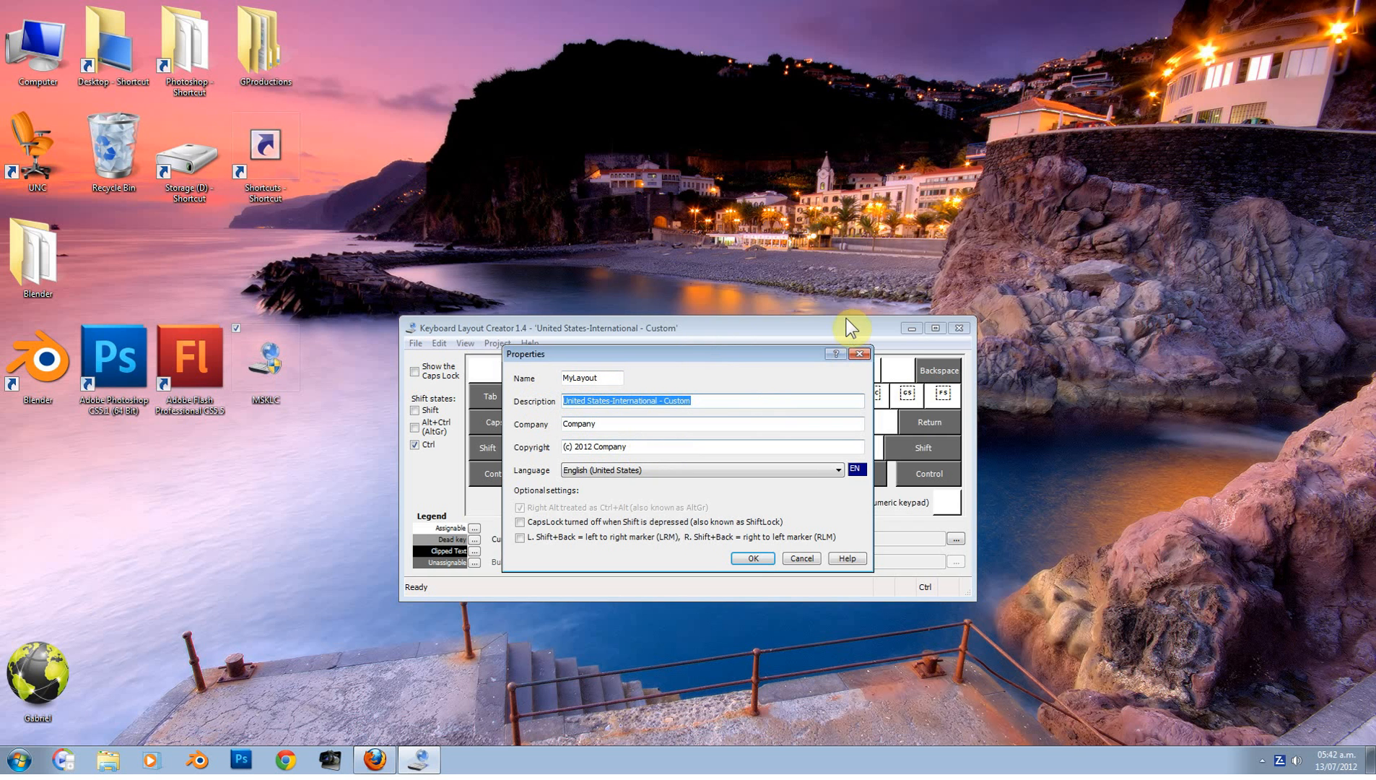
text(pizza)
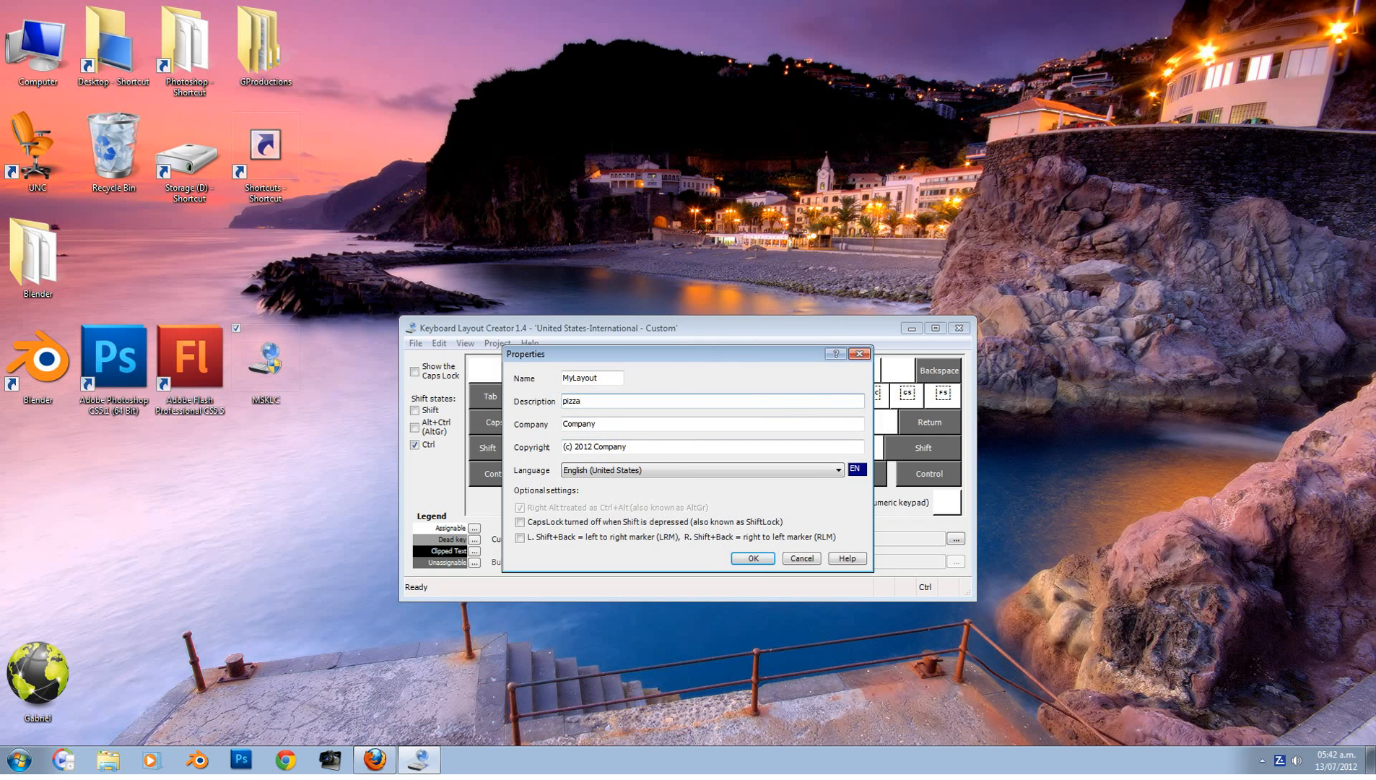
click(647, 468)
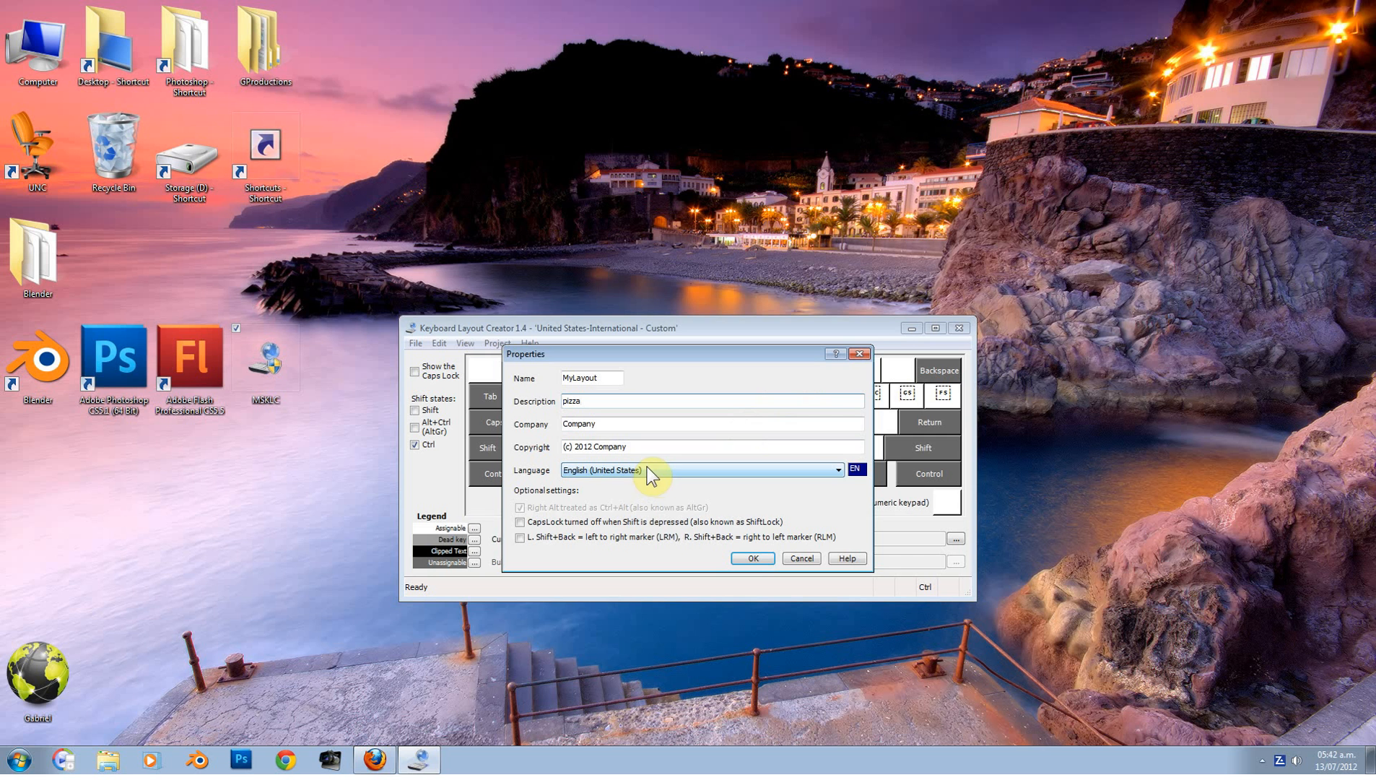
Step: Confirm the properties, build the setup package without viewing the log, and open the MyLayout output folder
click(622, 403)
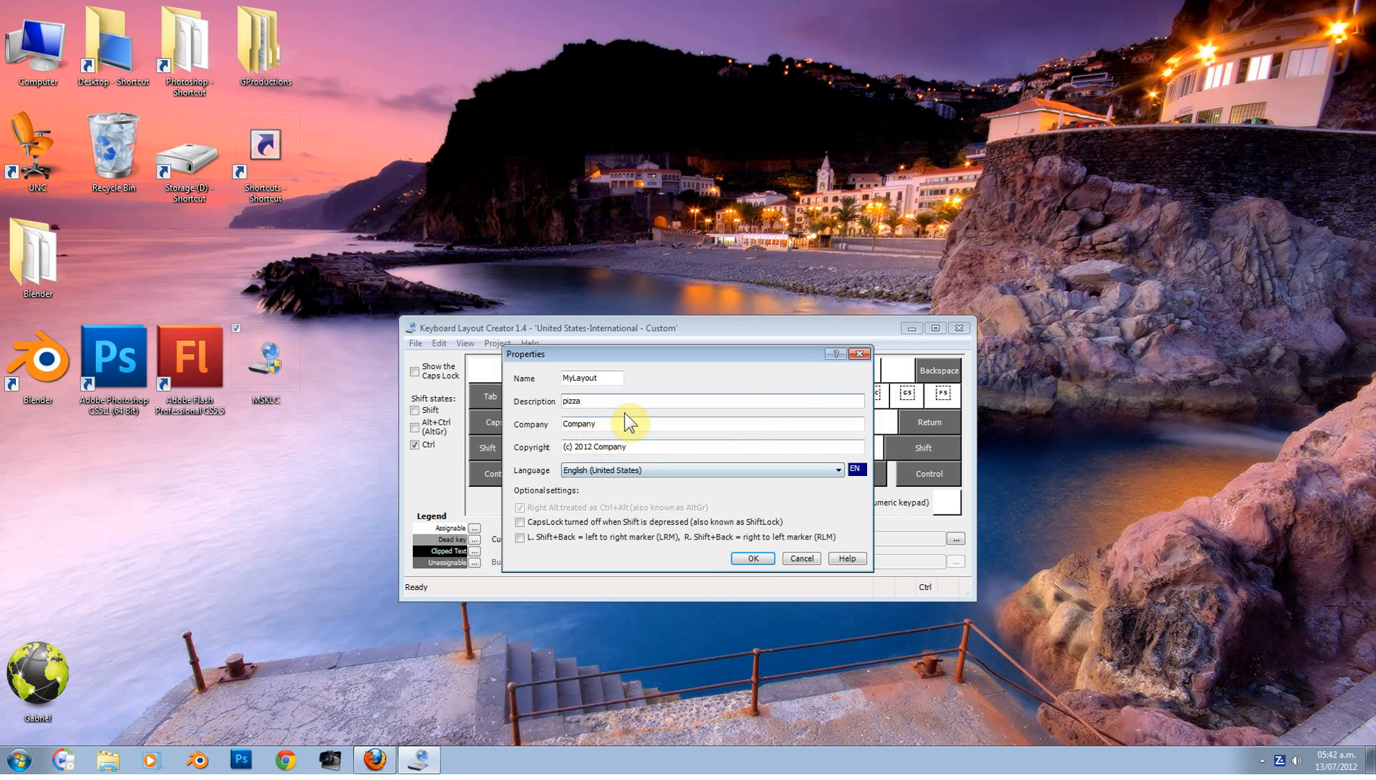
click(655, 469)
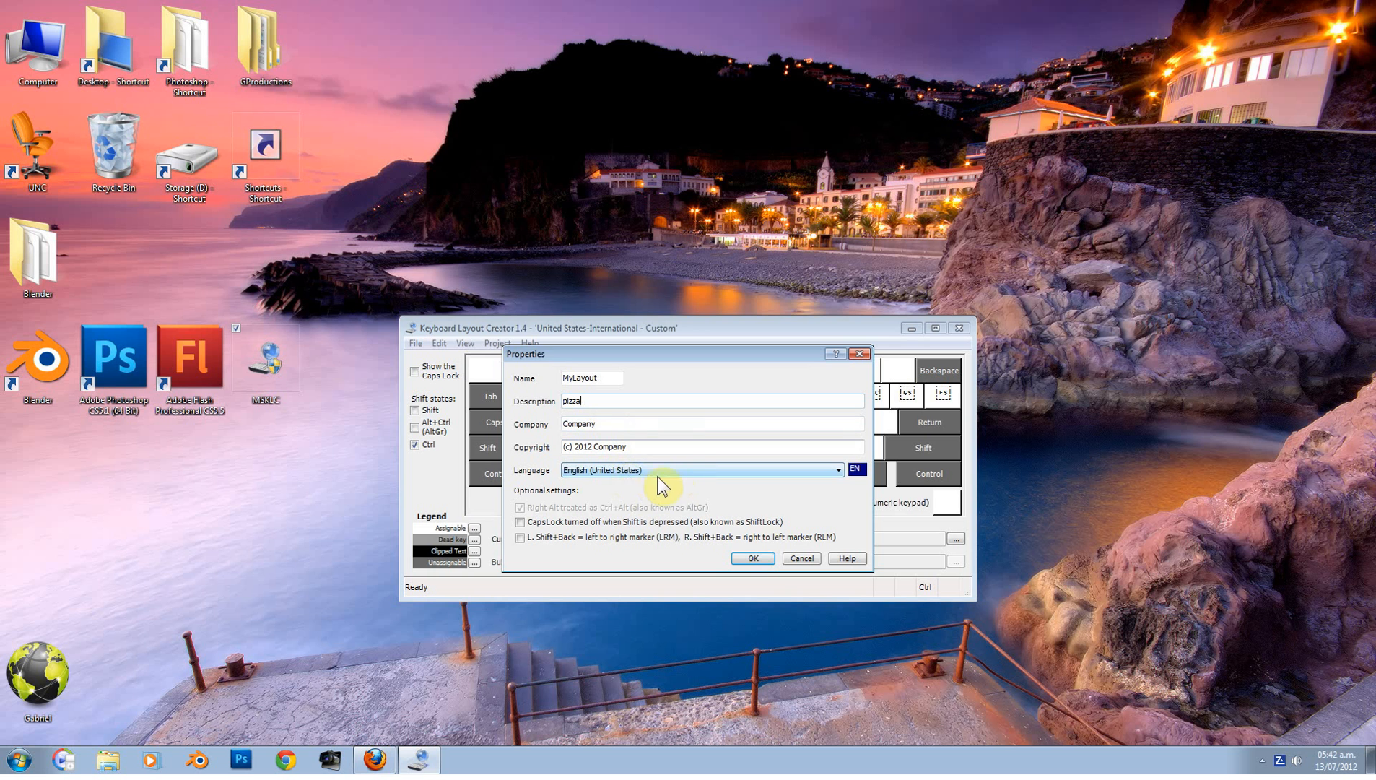
click(757, 557)
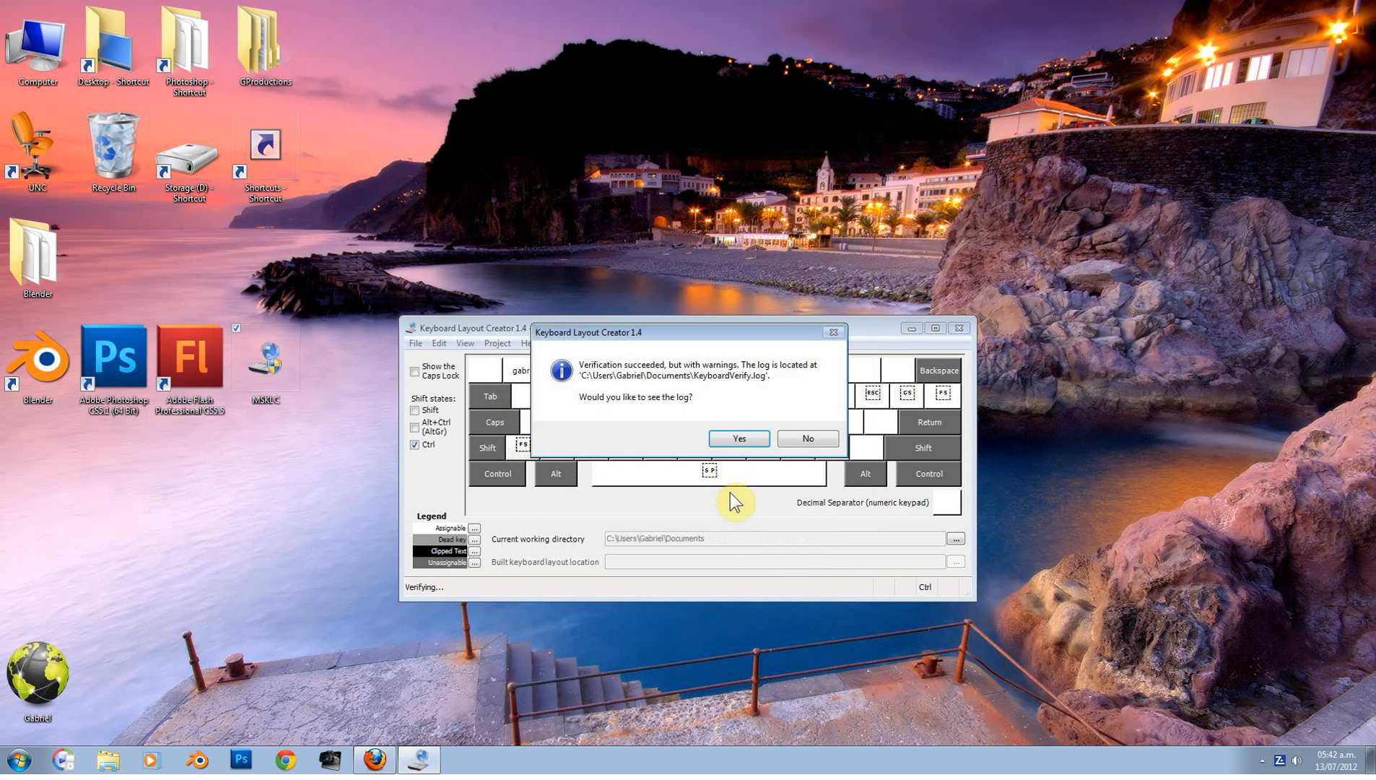
click(807, 438)
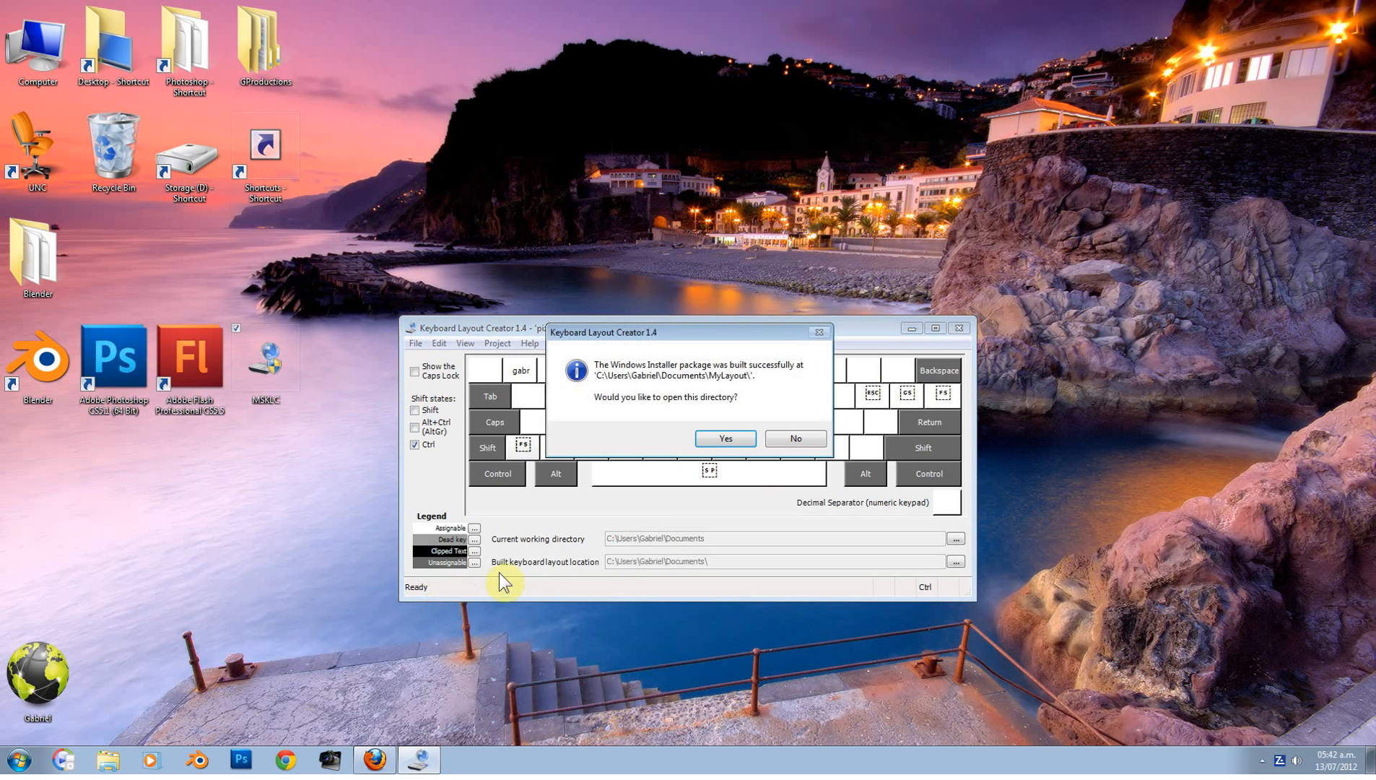
click(723, 440)
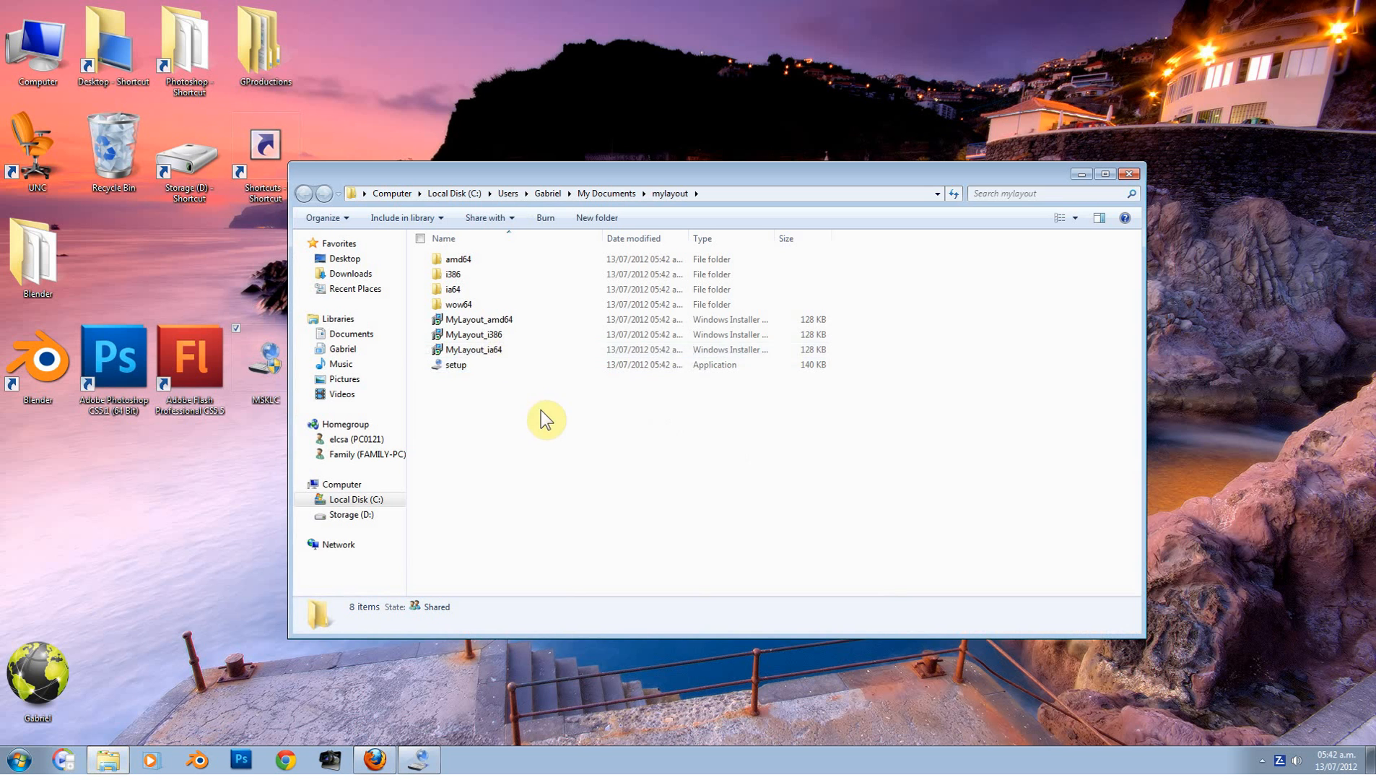
Step: Run the pizza layout's setup from the mylayout folder, approve the User Account Control prompt, and show the completion message
double_click(480, 375)
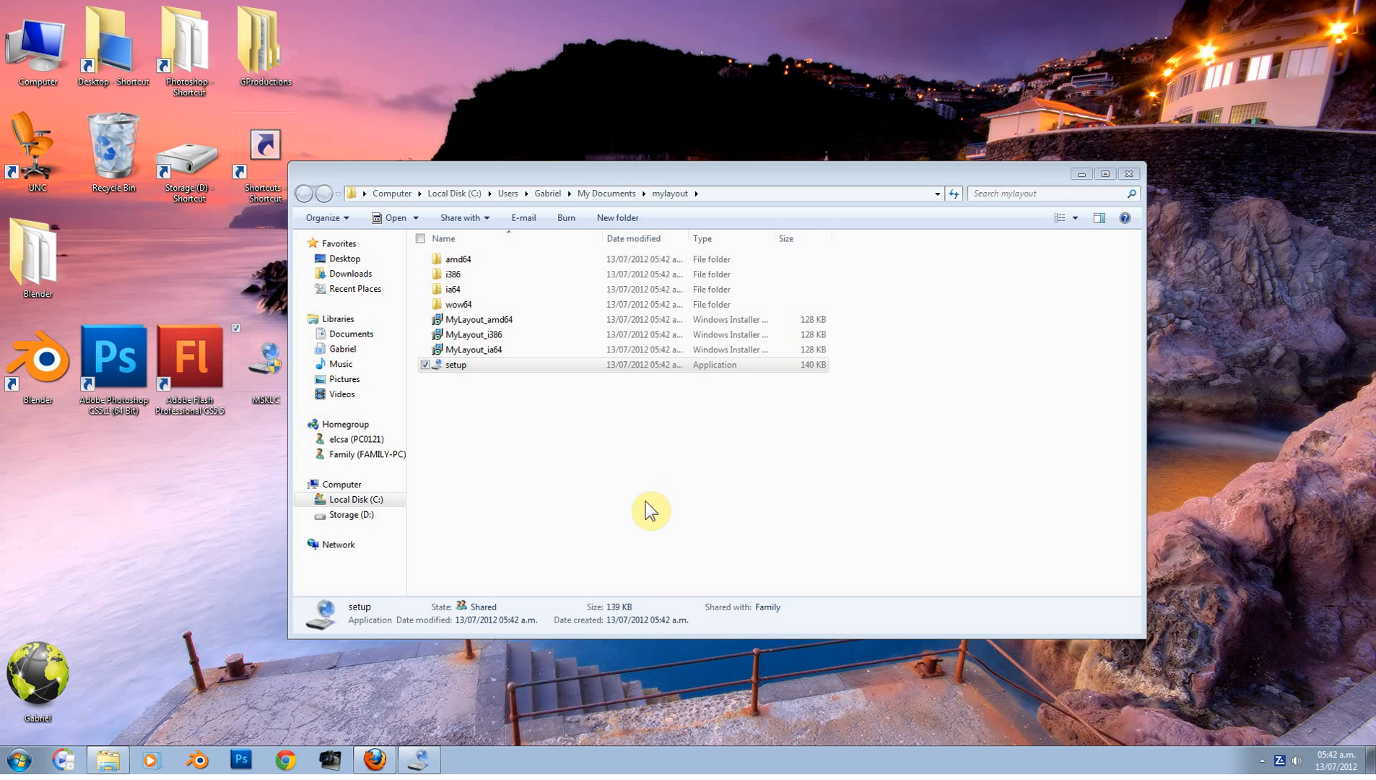
click(603, 168)
drag(603, 168, 573, 195)
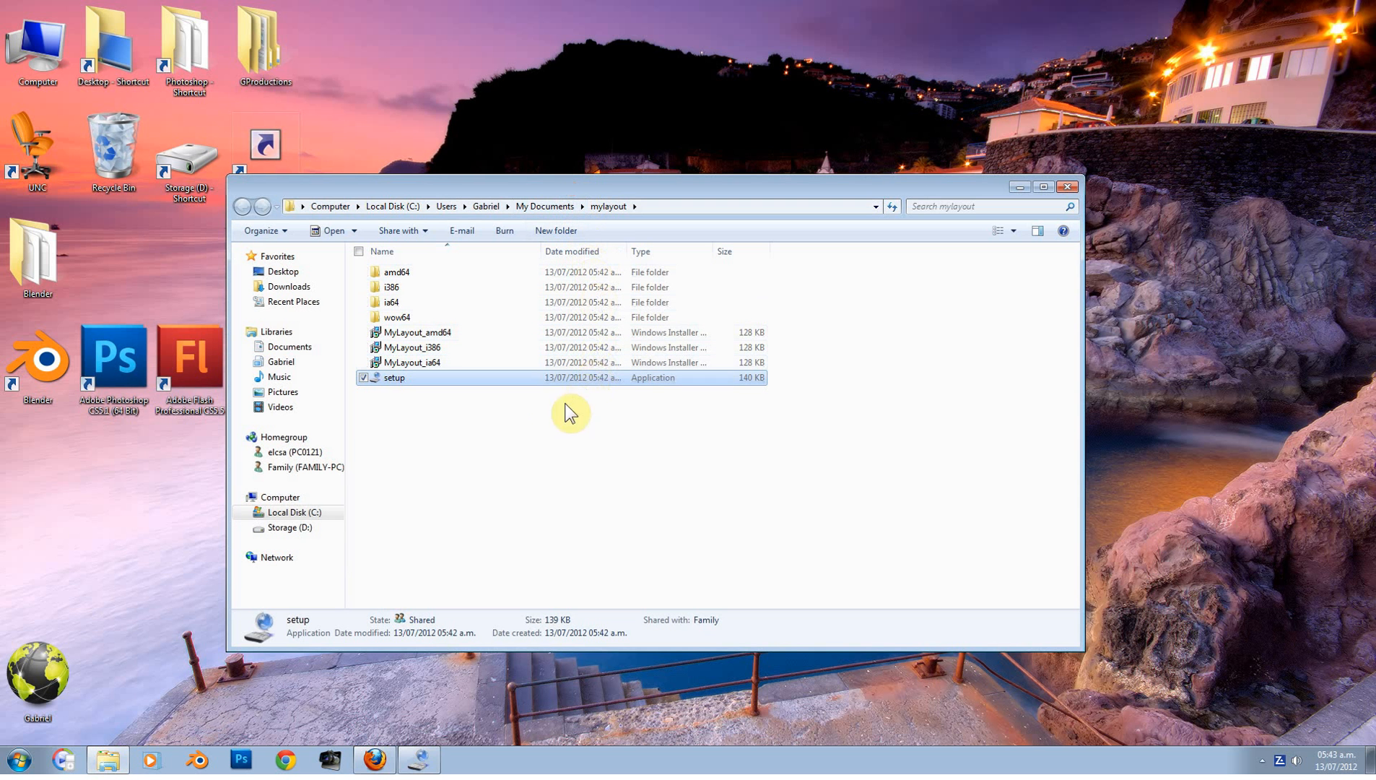
click(398, 382)
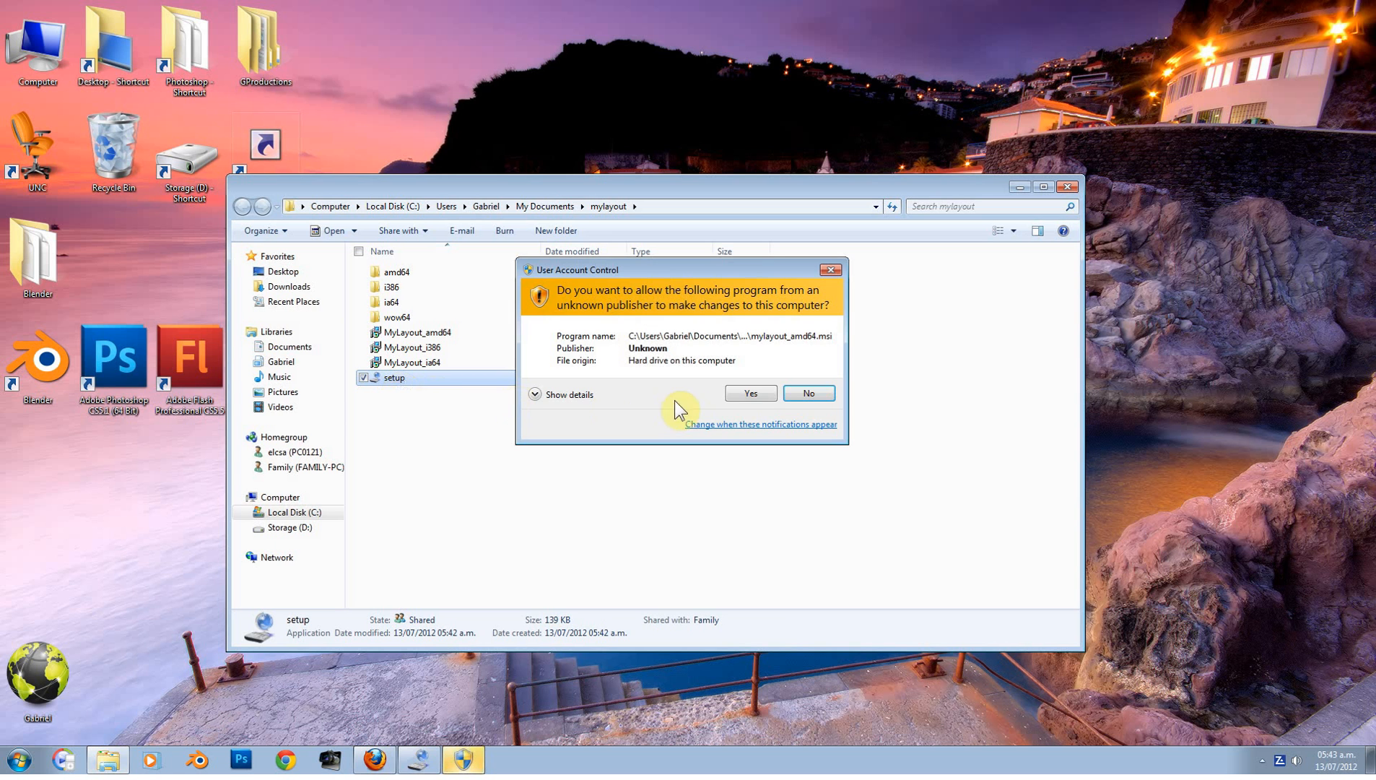
click(750, 394)
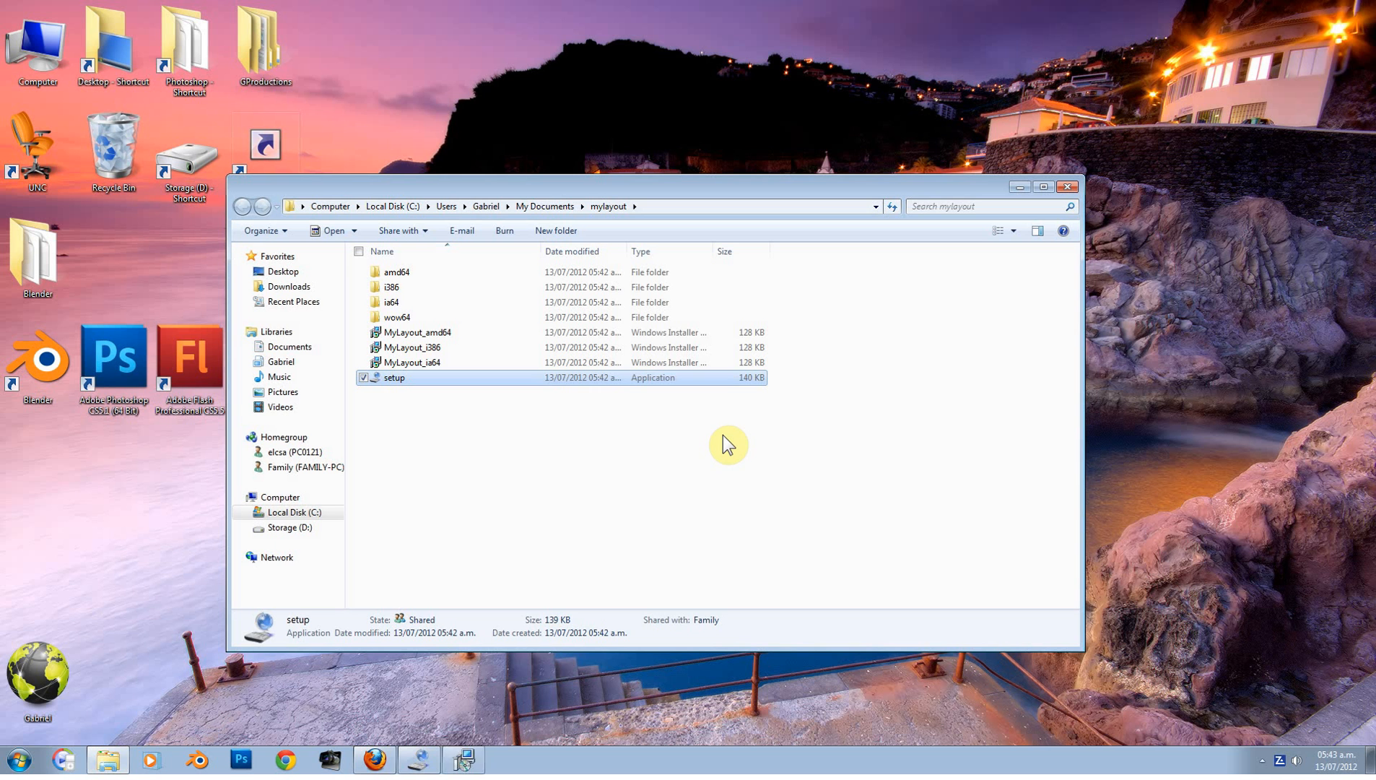
click(466, 758)
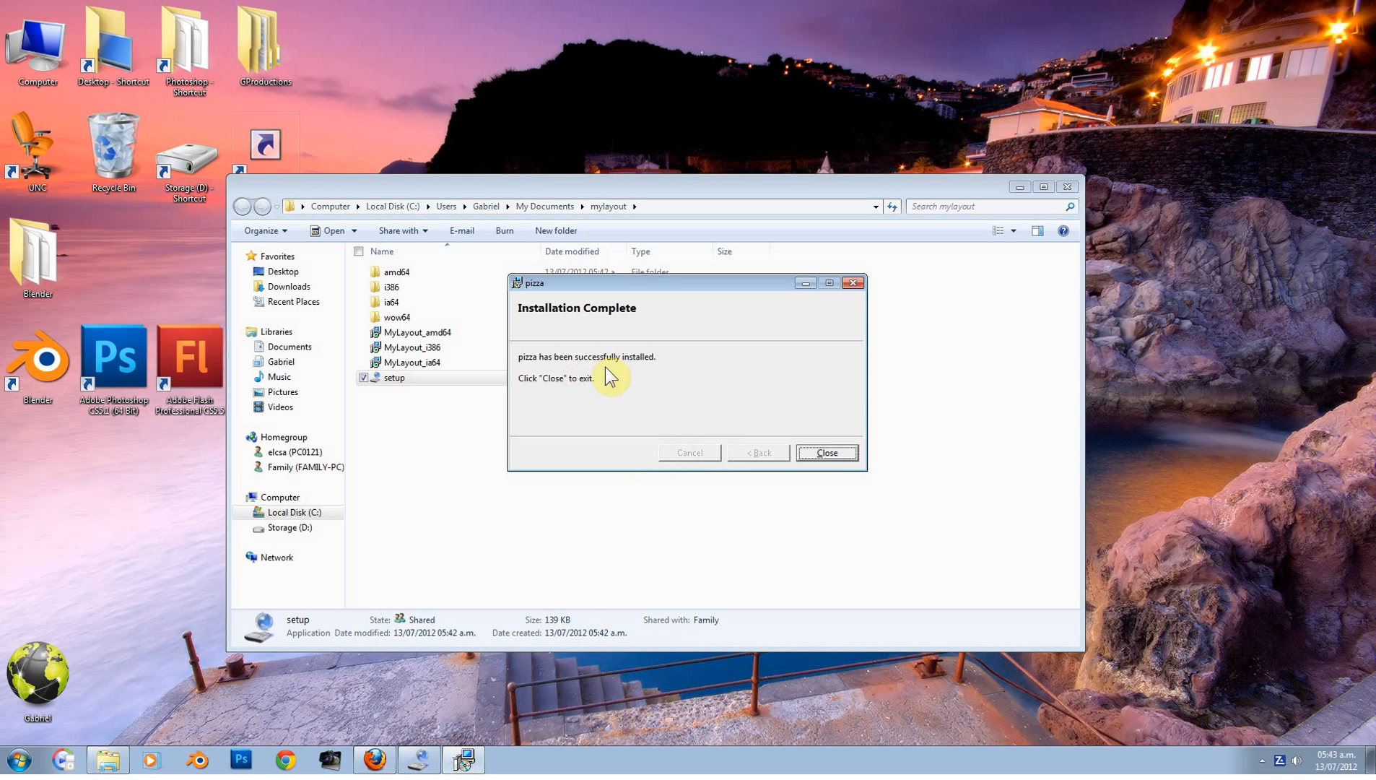
Step: Close the installer and open the Keyboards and Languages settings in Region and Language via a Start search for 'regiona'
click(826, 451)
click(19, 758)
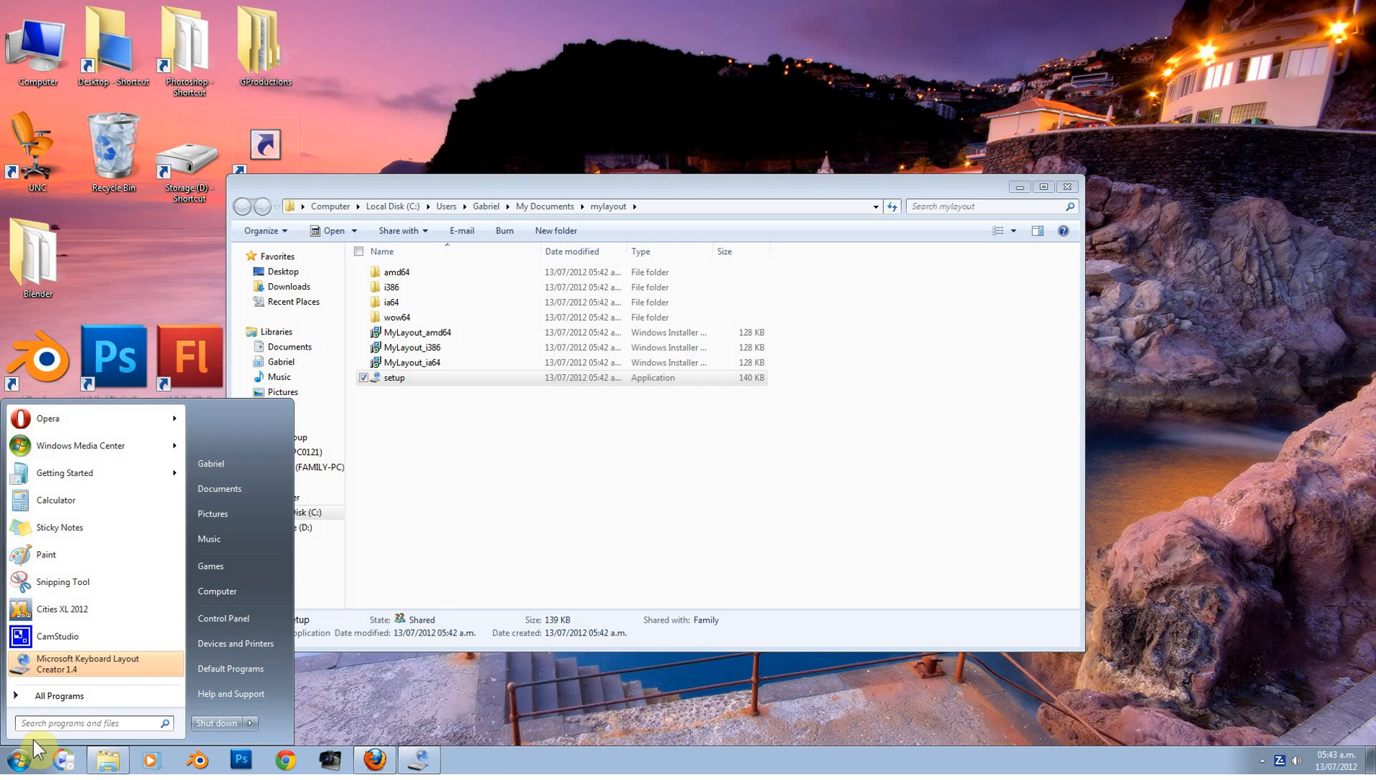
text(regio)
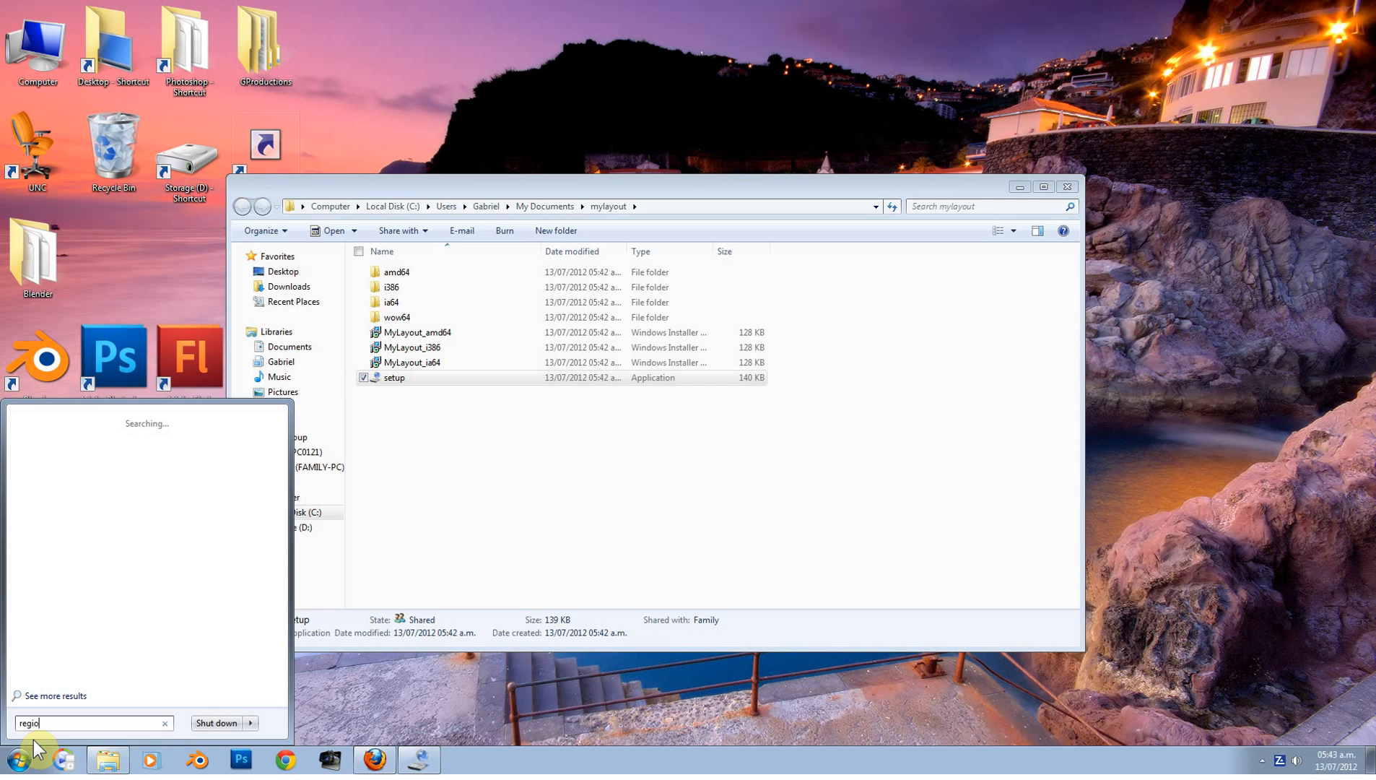
text(nal)
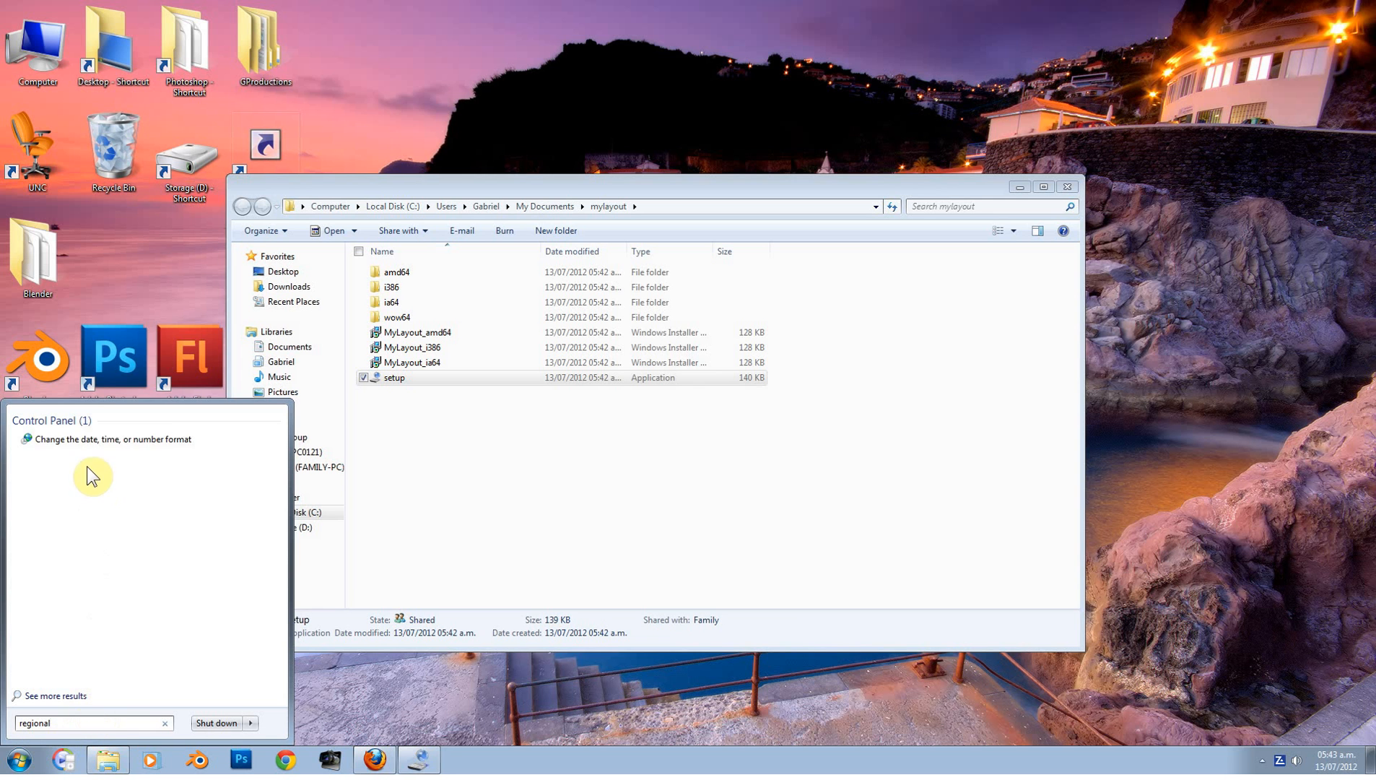
click(88, 439)
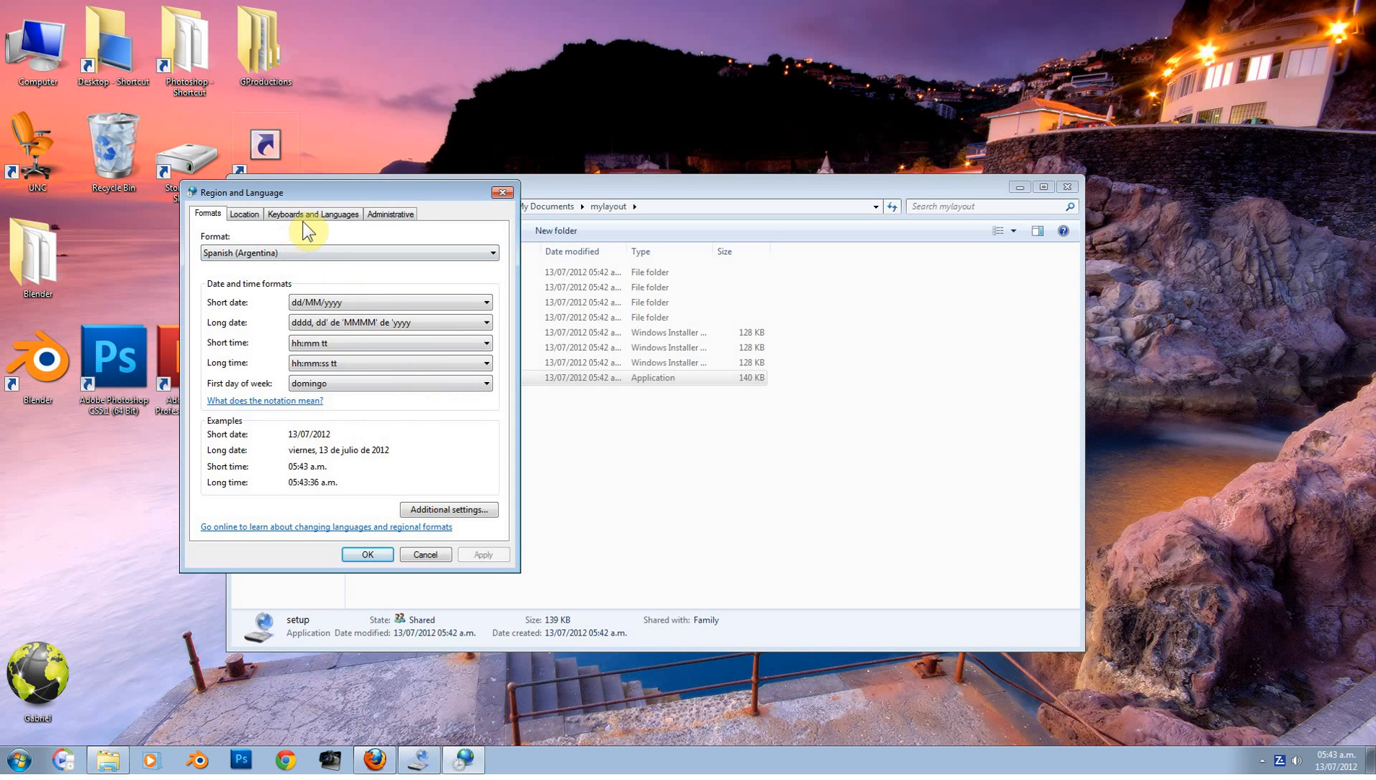
click(306, 215)
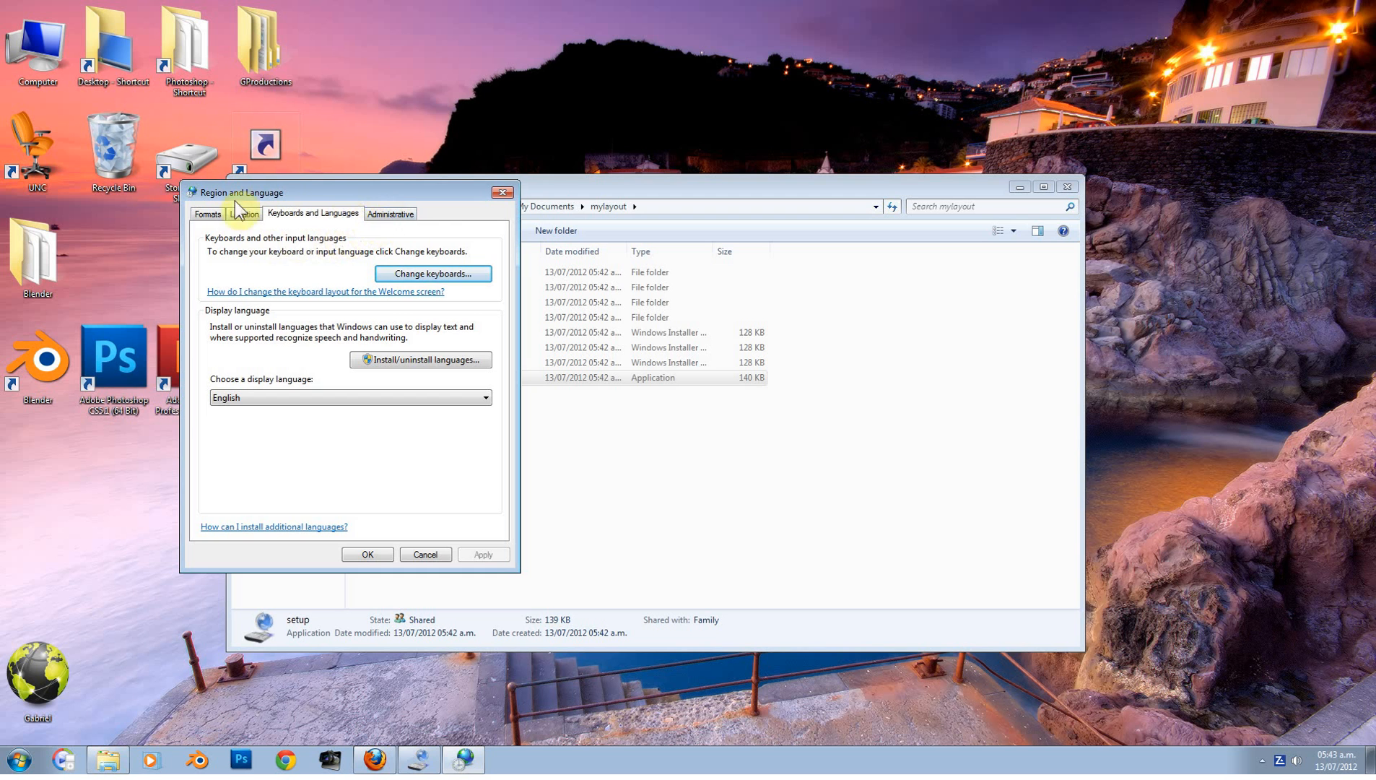
Step: Make English (United States) - pizza the default input language and close both settings windows
click(421, 275)
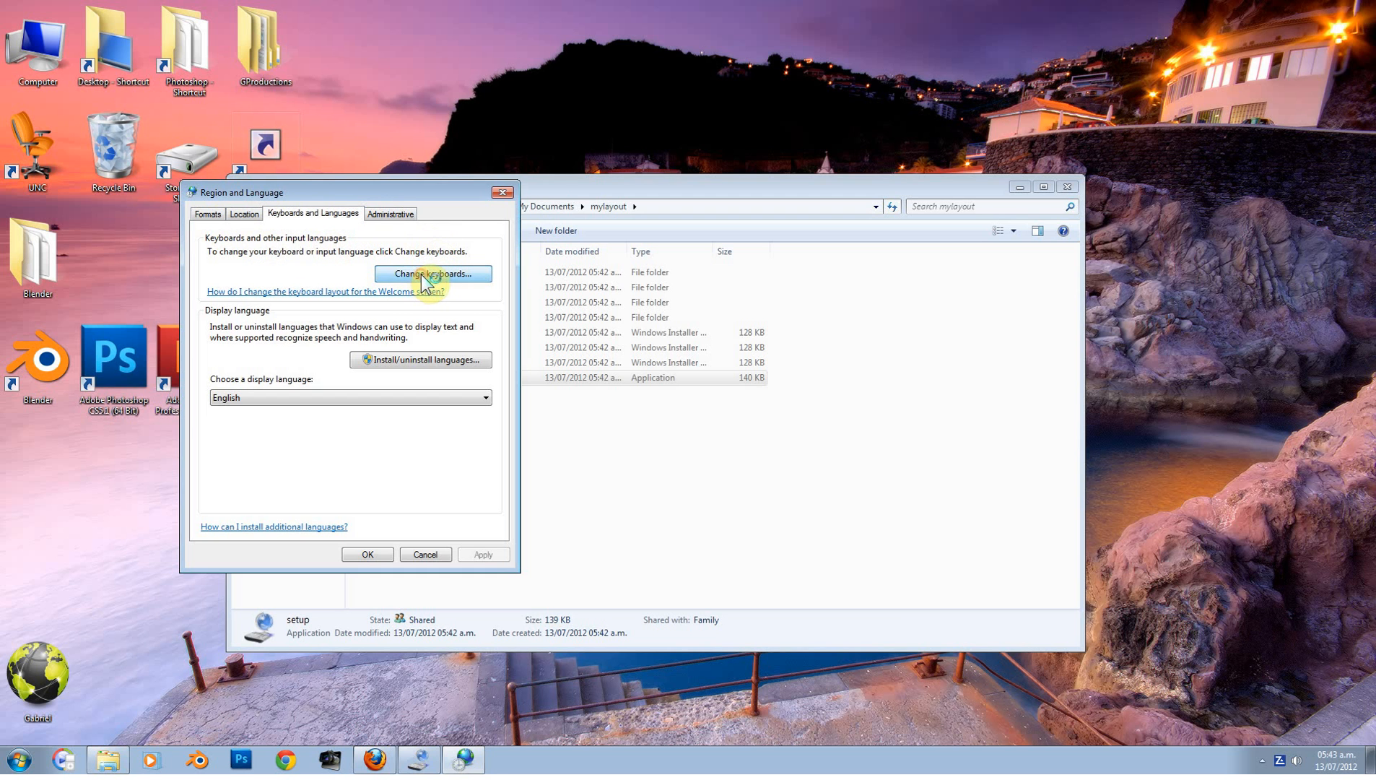
drag(177, 31, 468, 193)
click(395, 367)
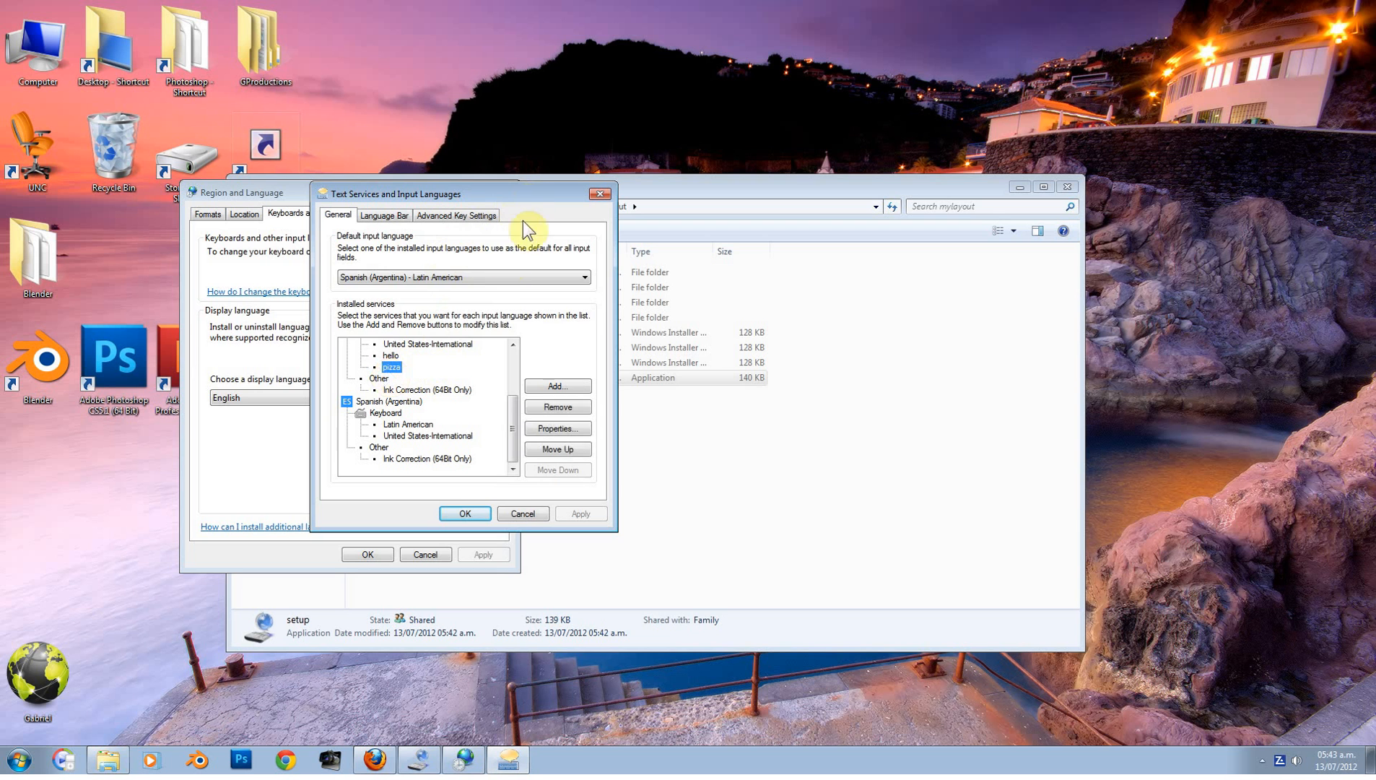
click(495, 277)
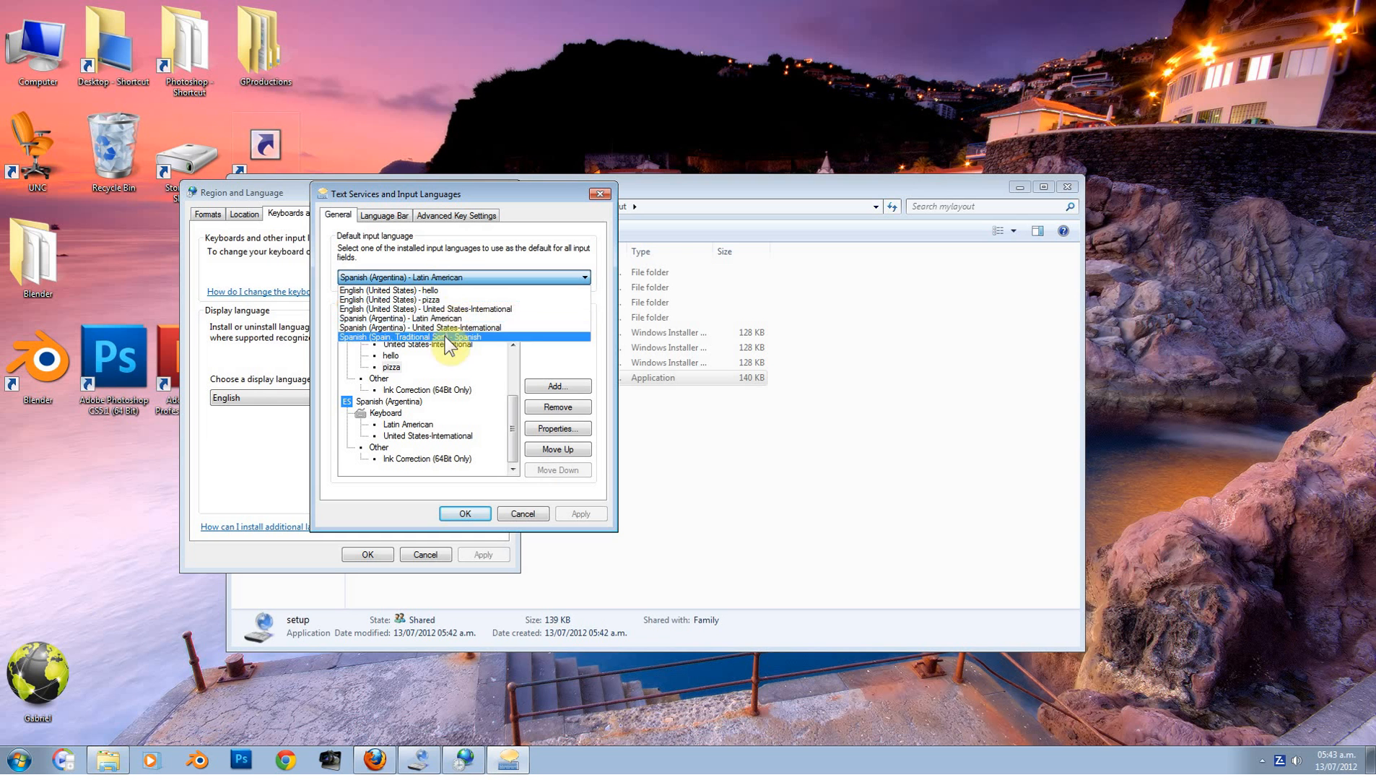
click(438, 299)
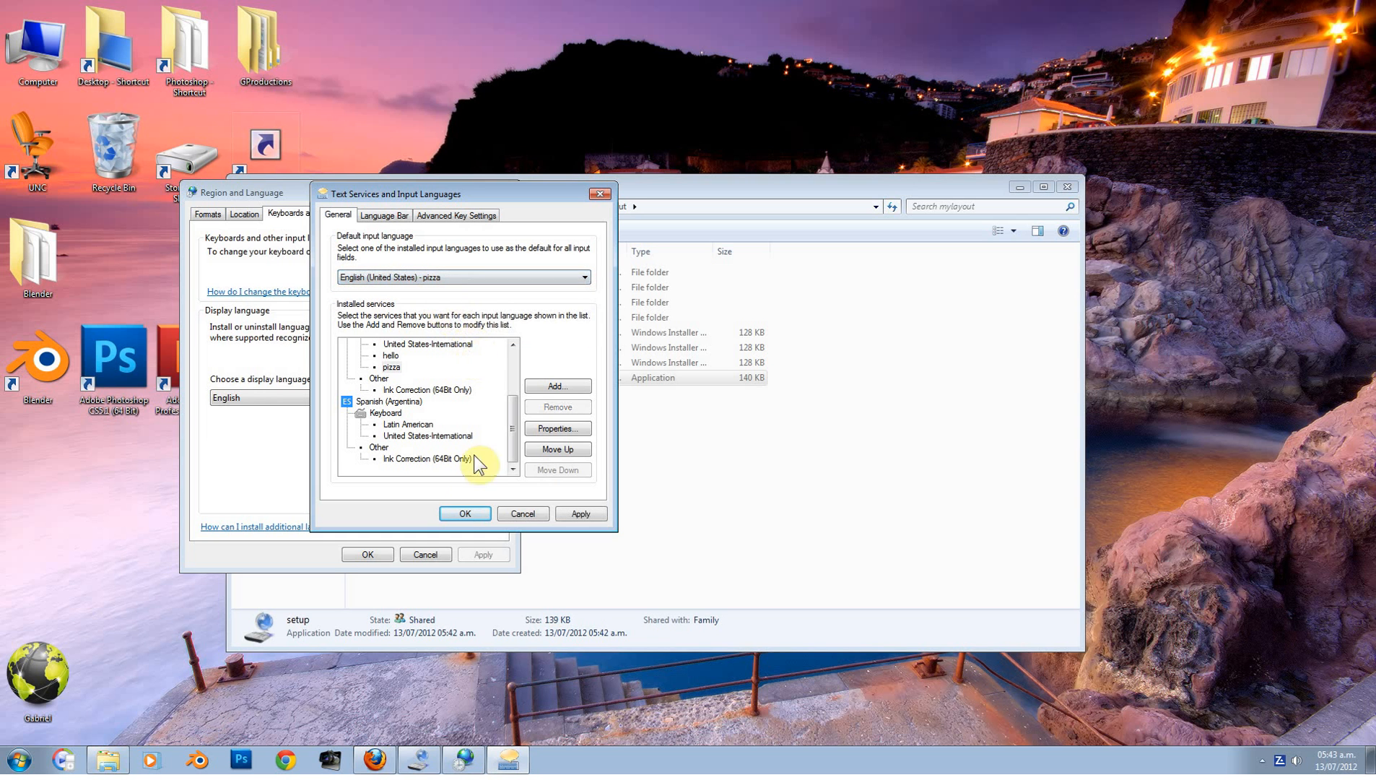
click(465, 514)
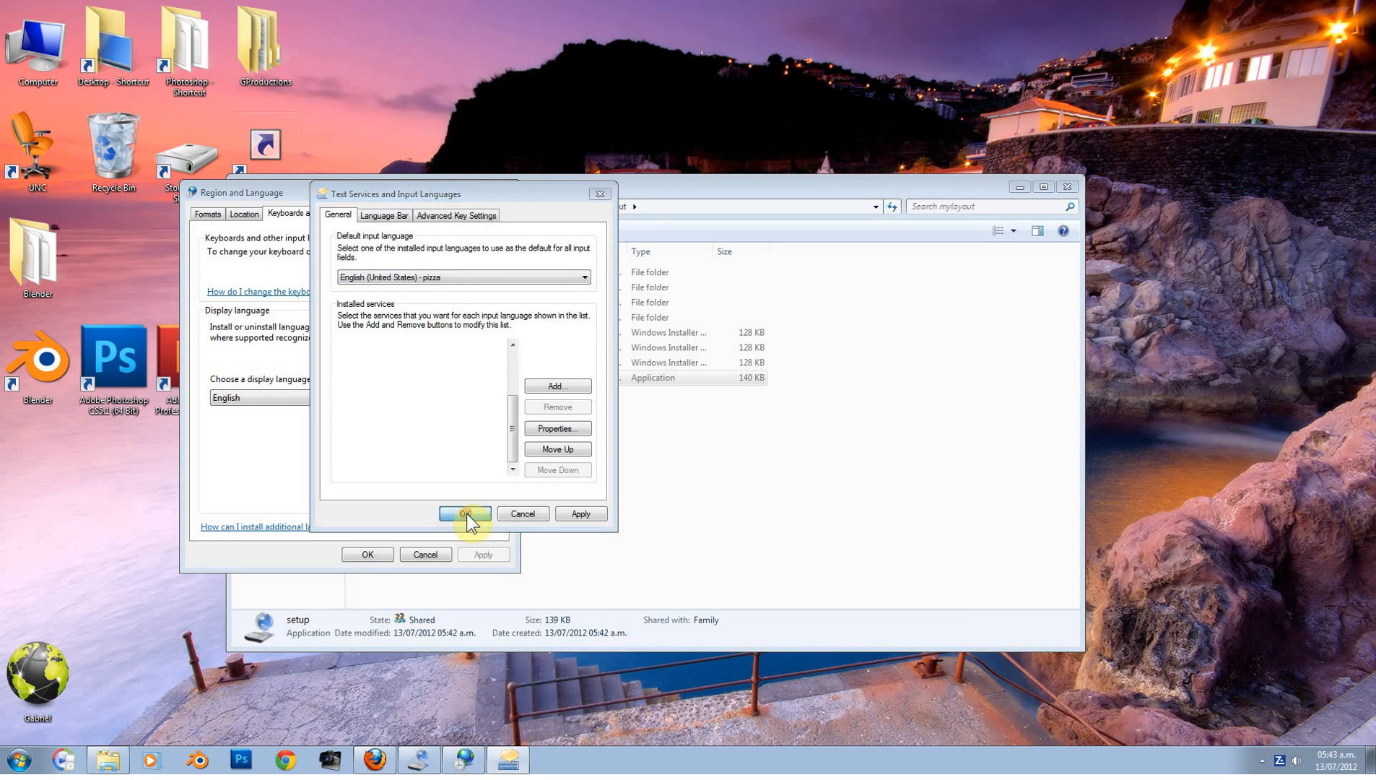
click(366, 554)
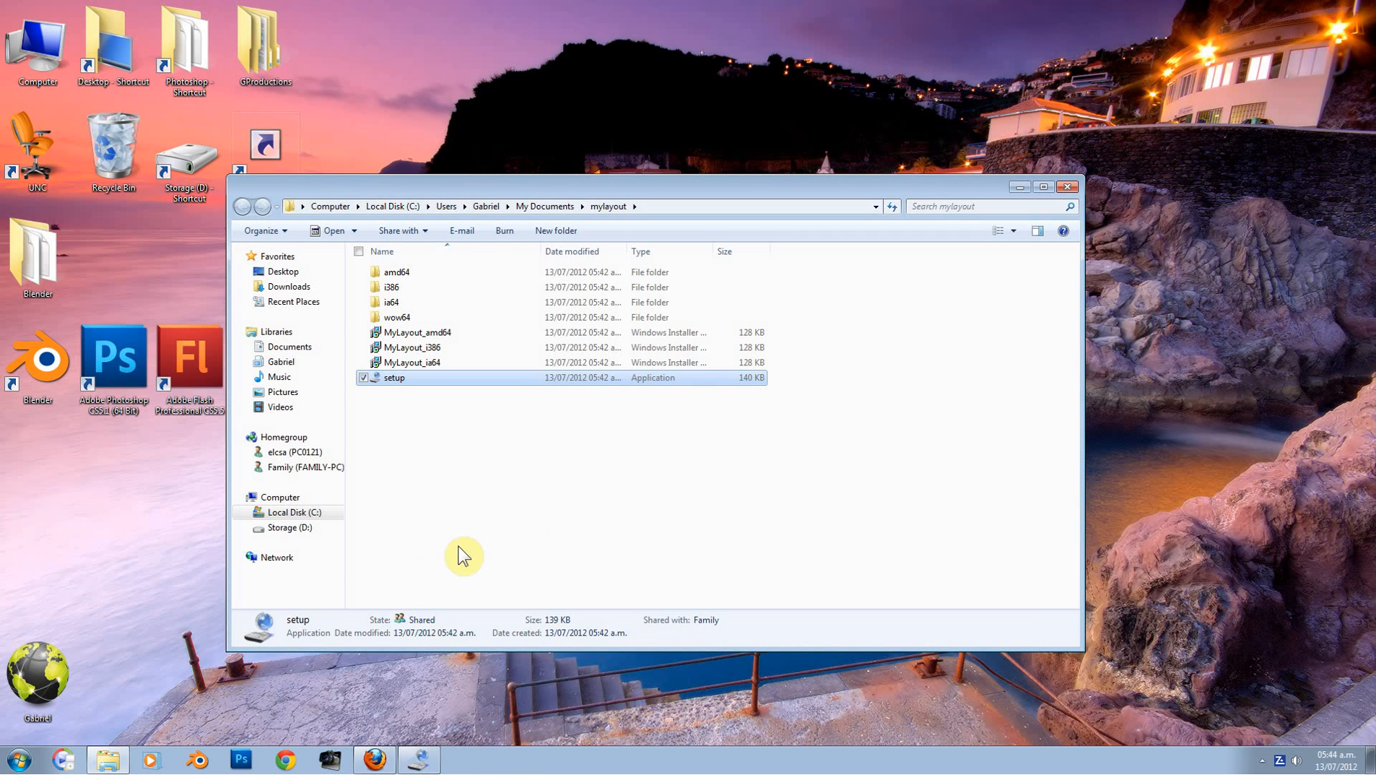
Step: Launch Notepad from Run and type an e-mail address and mail fragments with the pizza layout
key(super+r)
text(notepad)
key(Return)
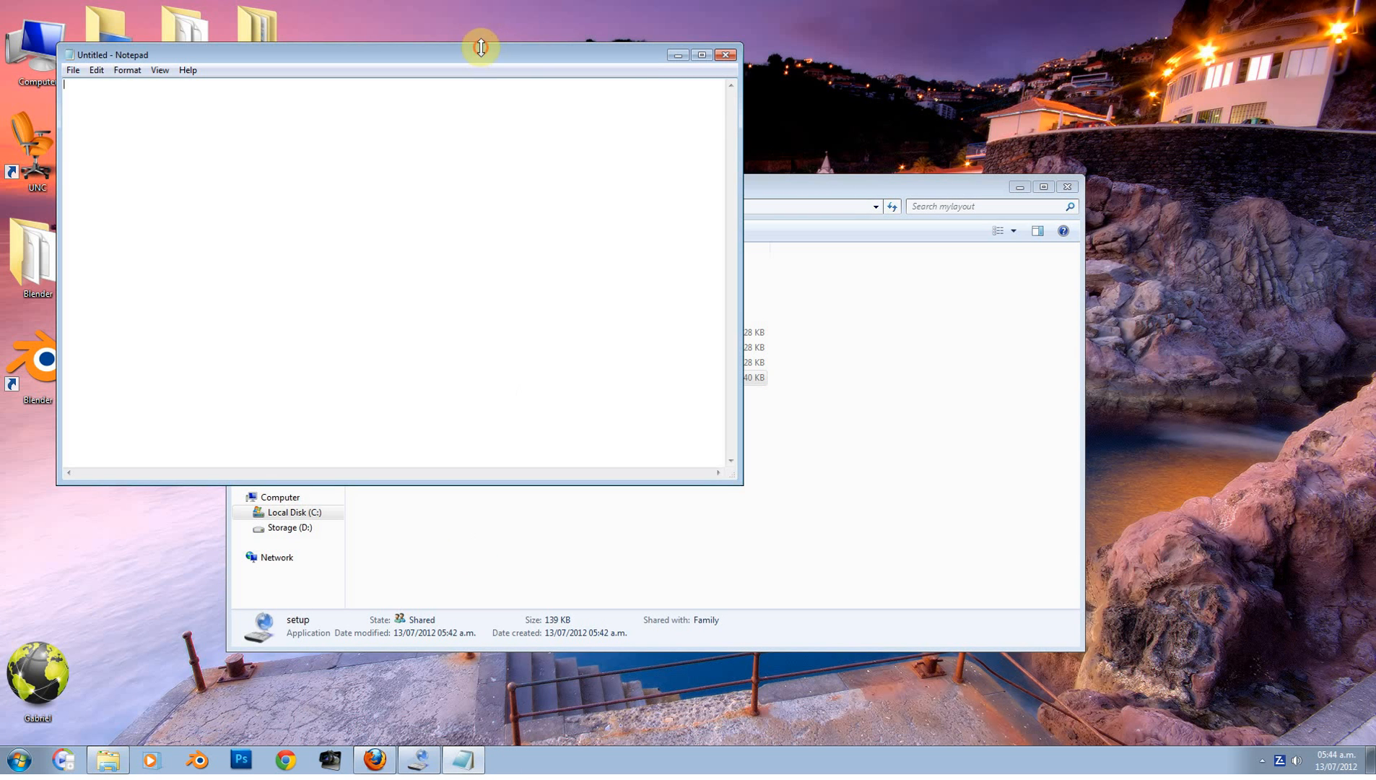
drag(481, 47, 623, 96)
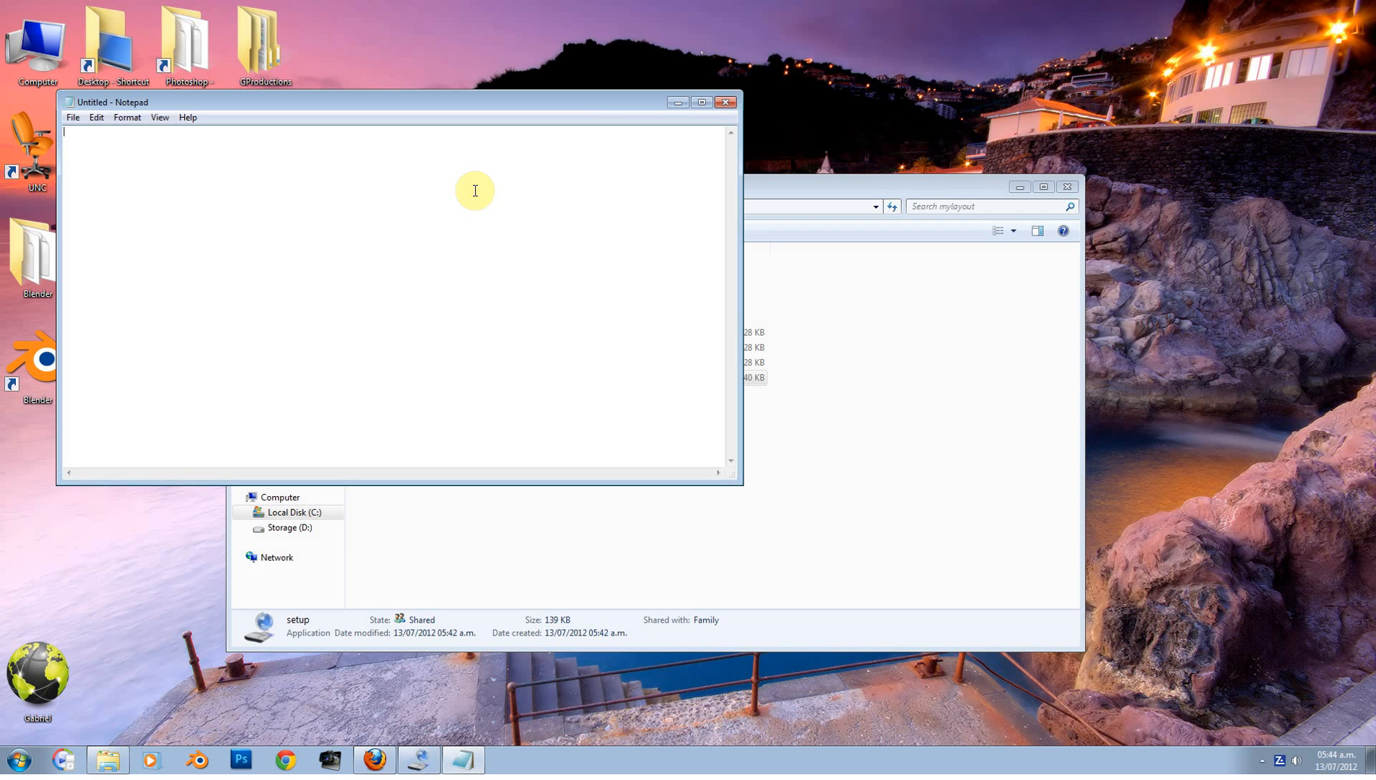
text(hello)
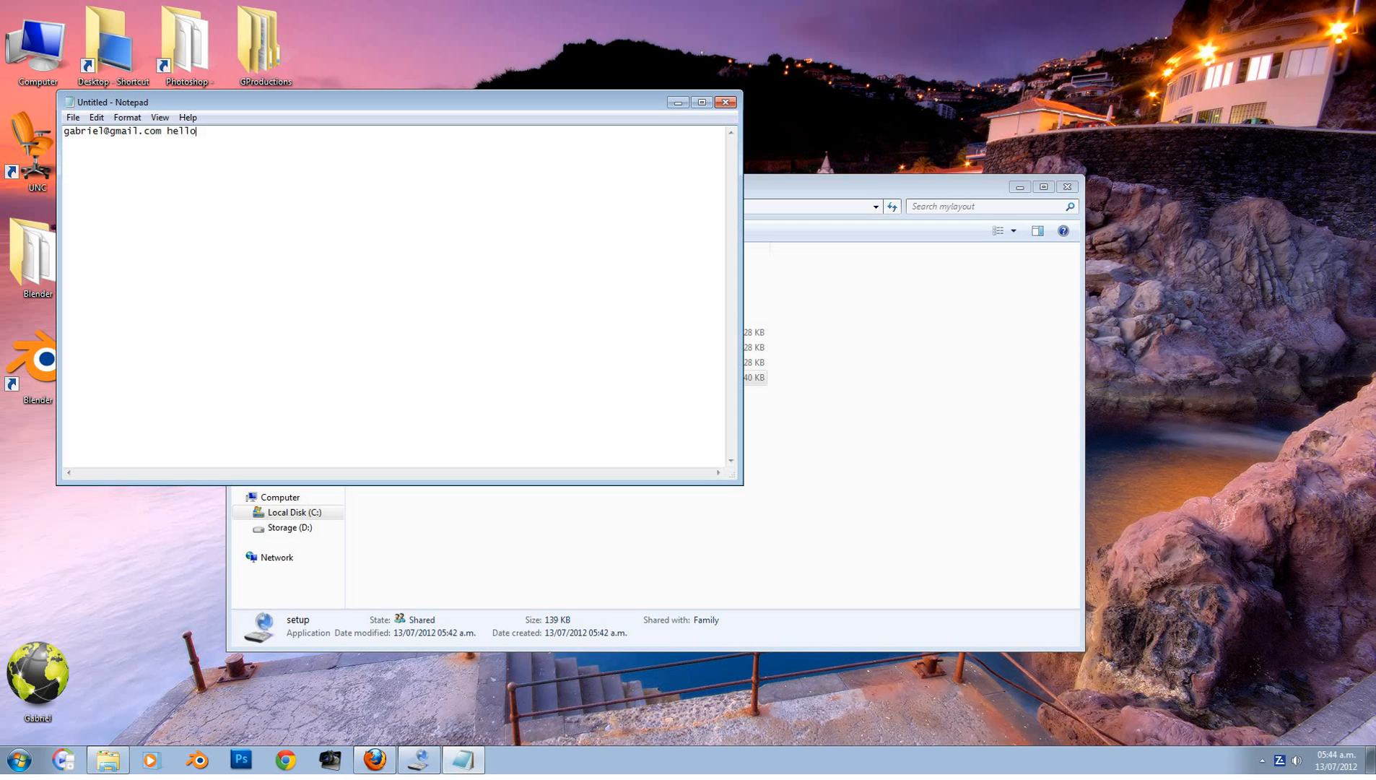
text(mail.commailhothot.commailghot)
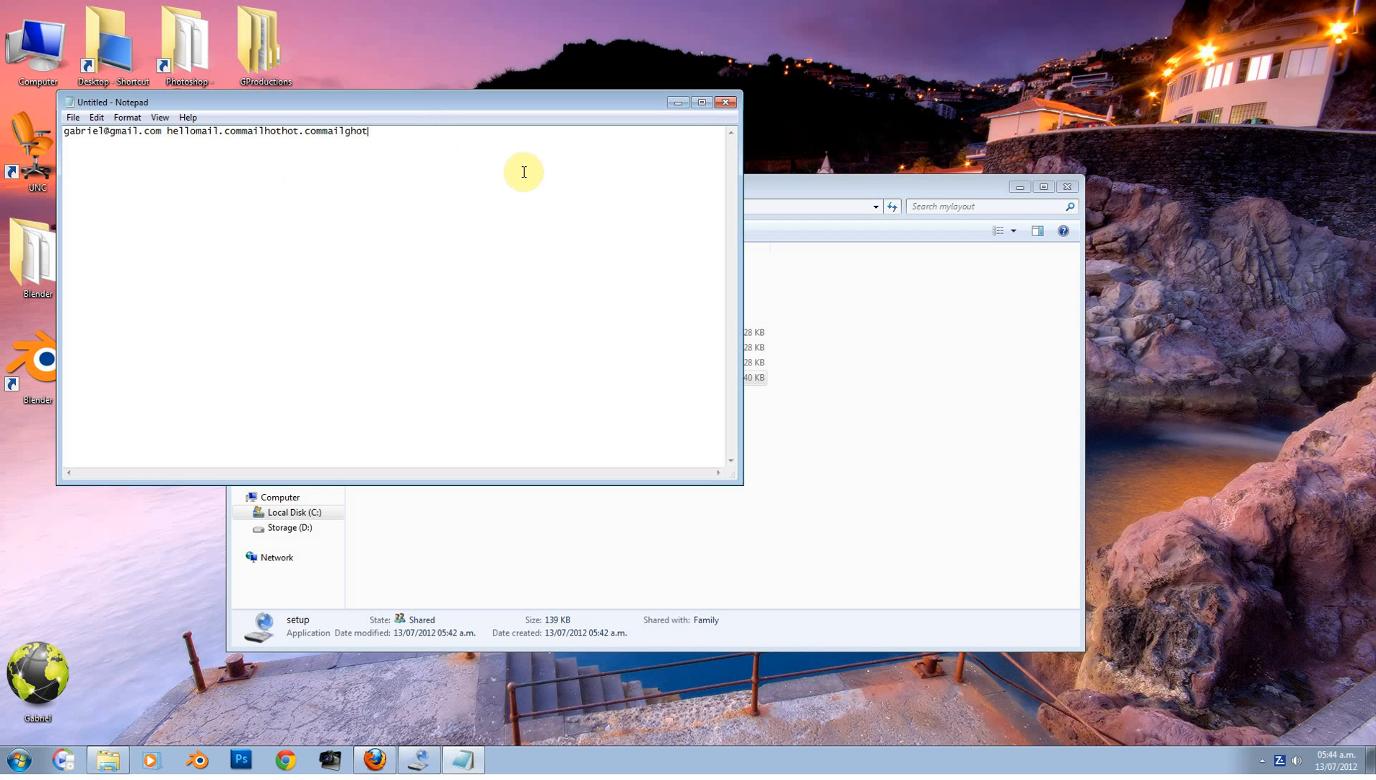
Step: Close Notepad without saving and show the hidden notification area icons
click(725, 103)
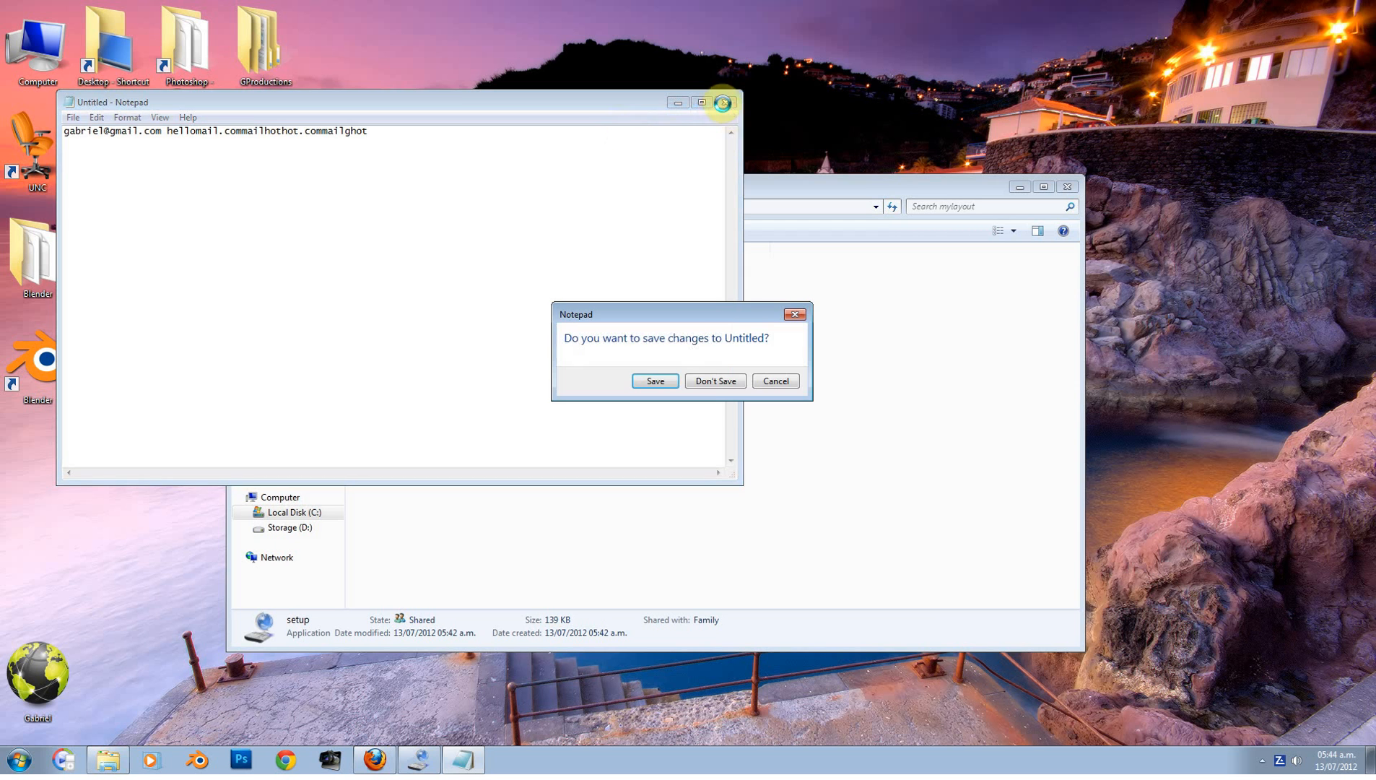
click(708, 379)
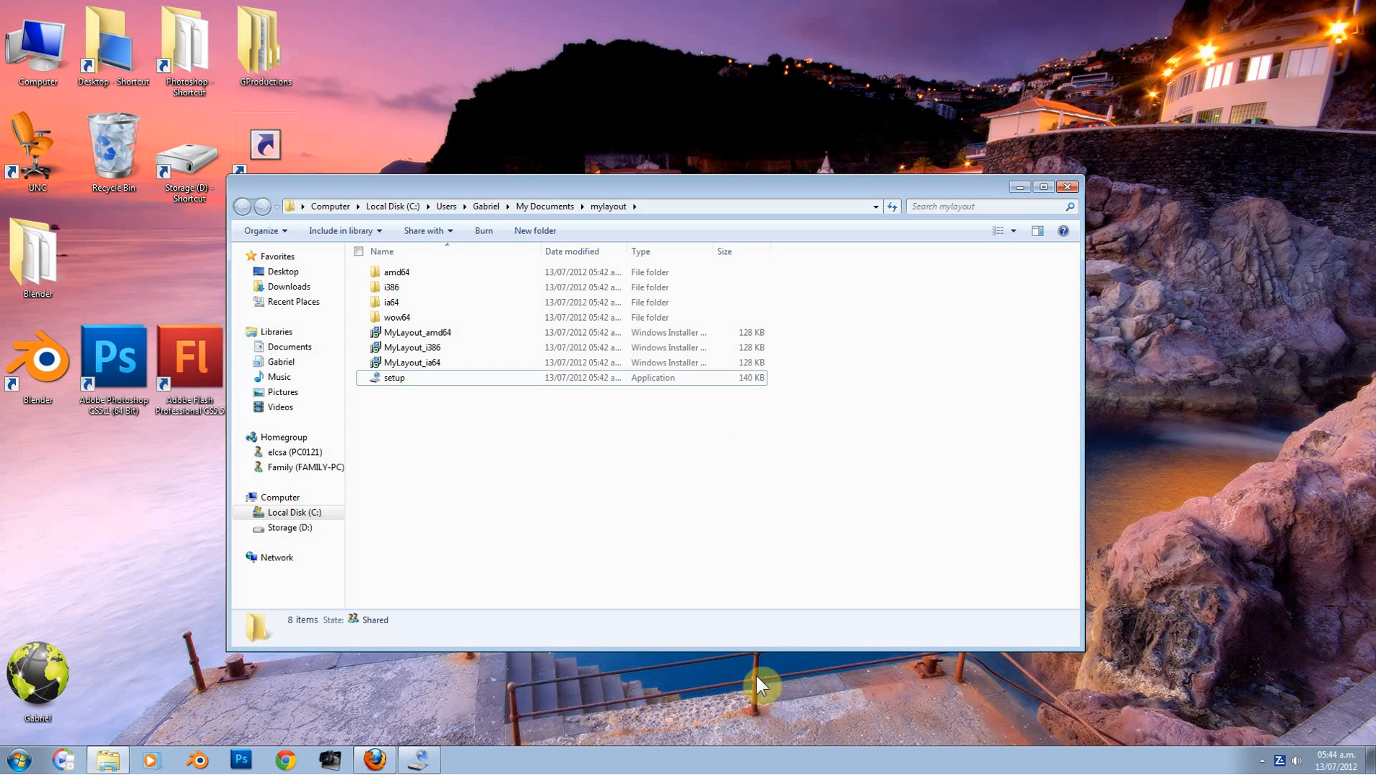
click(1263, 758)
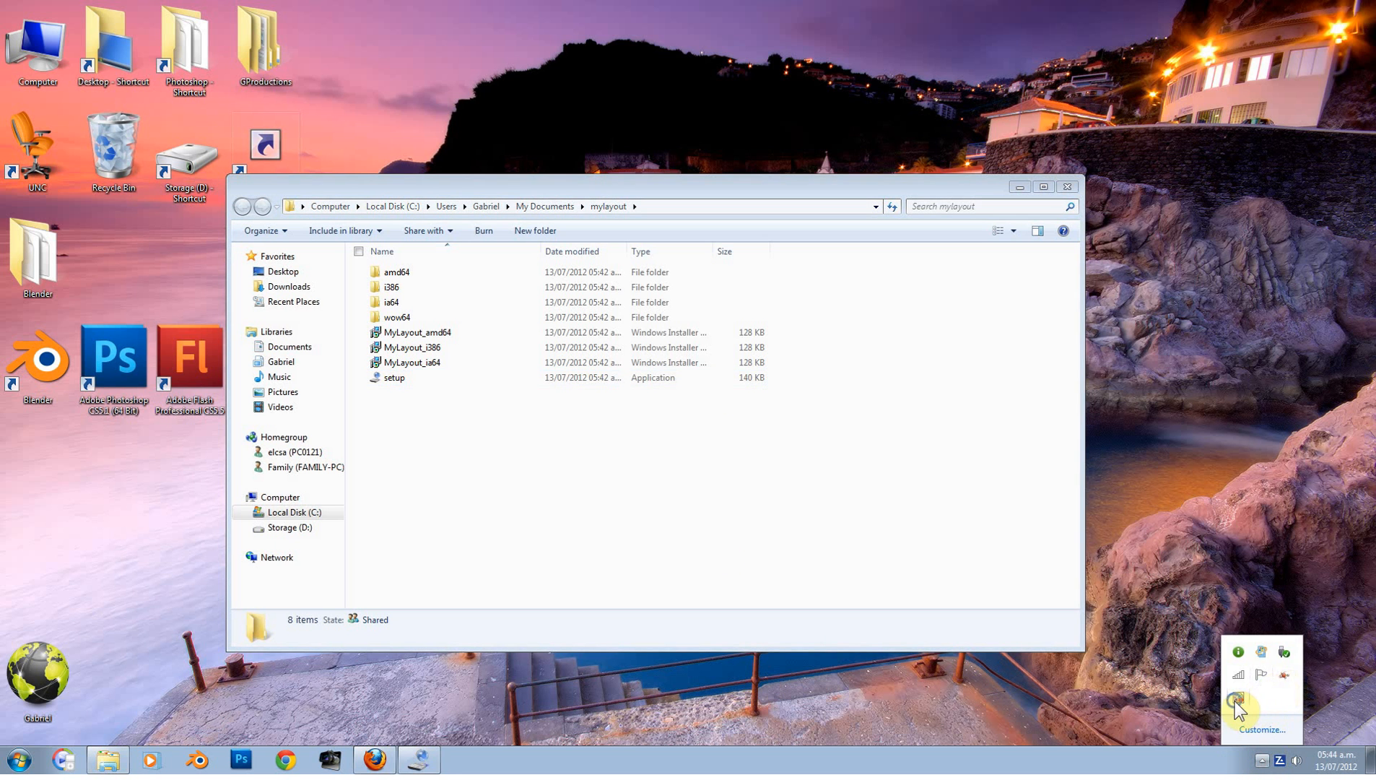